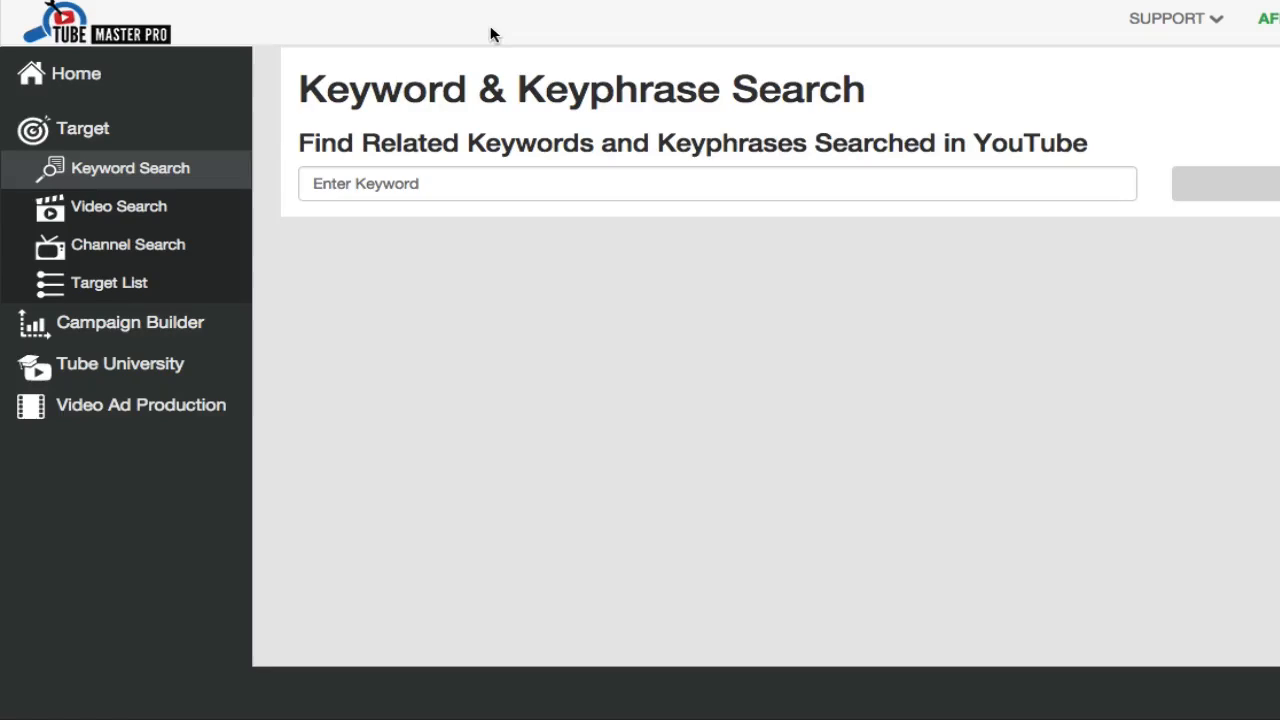
# - Open the video links of the "B: Tim Ferris" target list, select them all, and close the links window
pyautogui.click(113, 289)
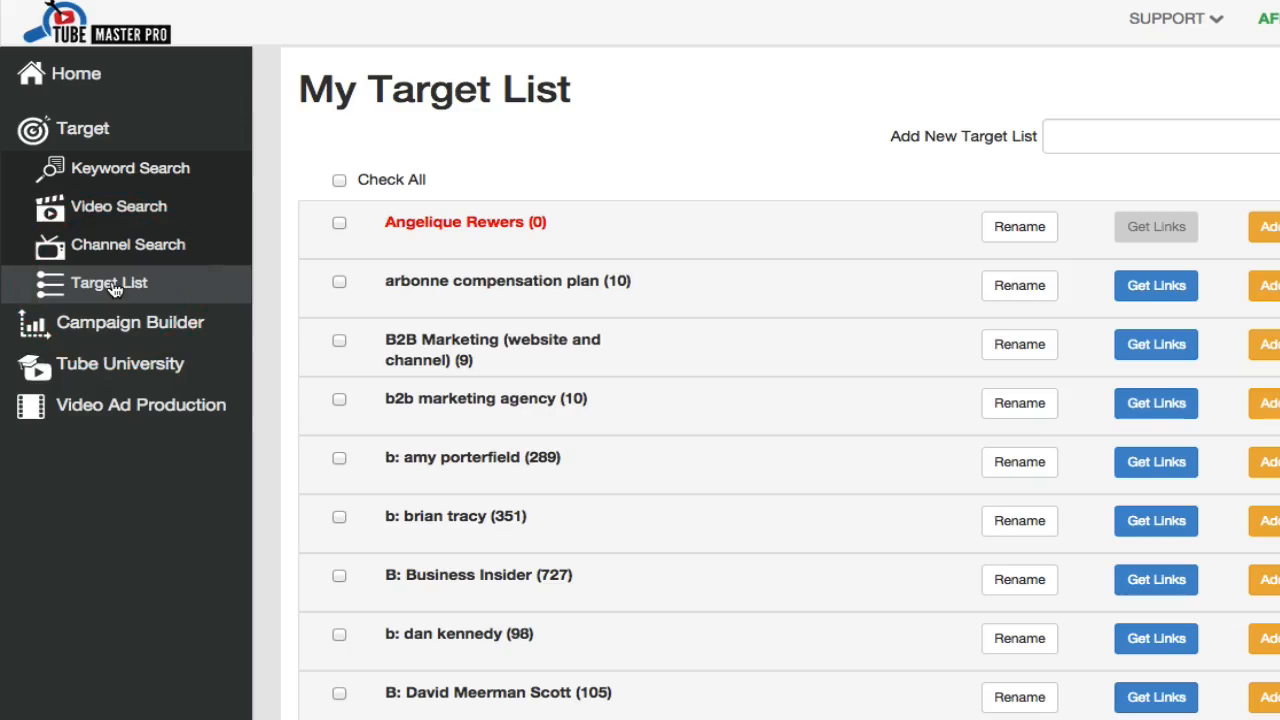
pyautogui.scroll(-3, 866, 312)
pyautogui.scroll(-10, 870, 314)
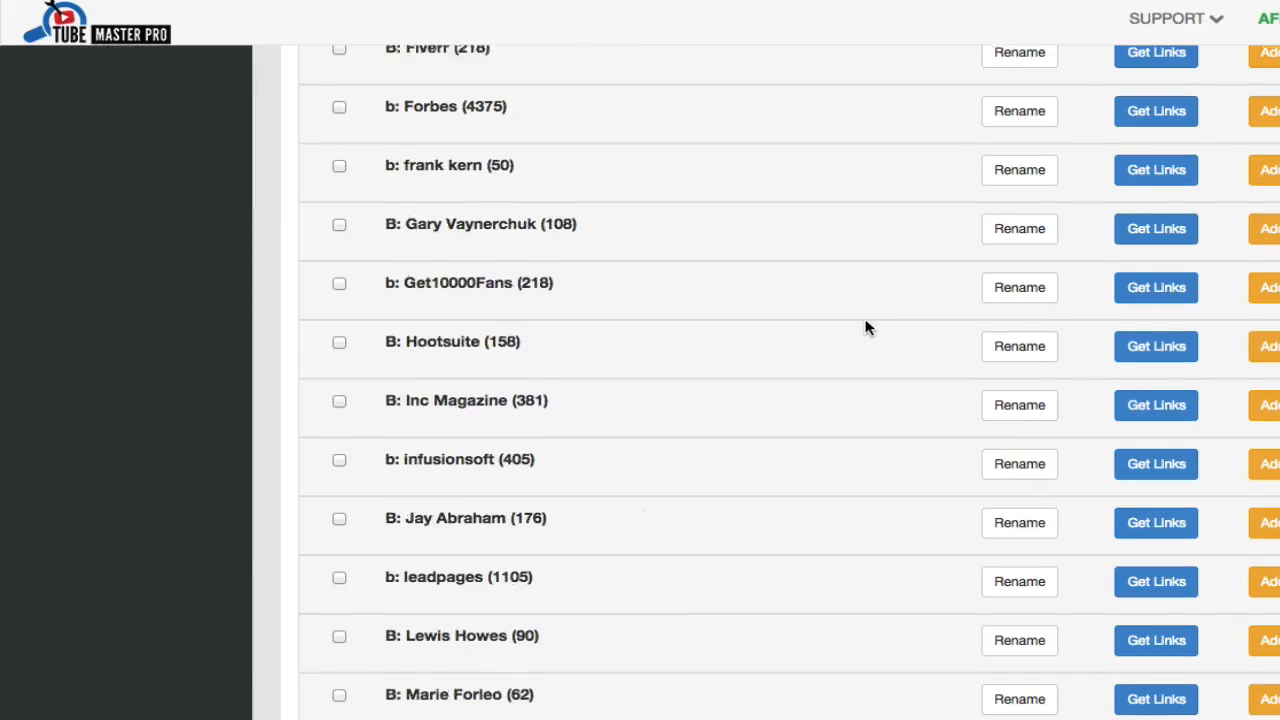
pyautogui.scroll(-3, 866, 328)
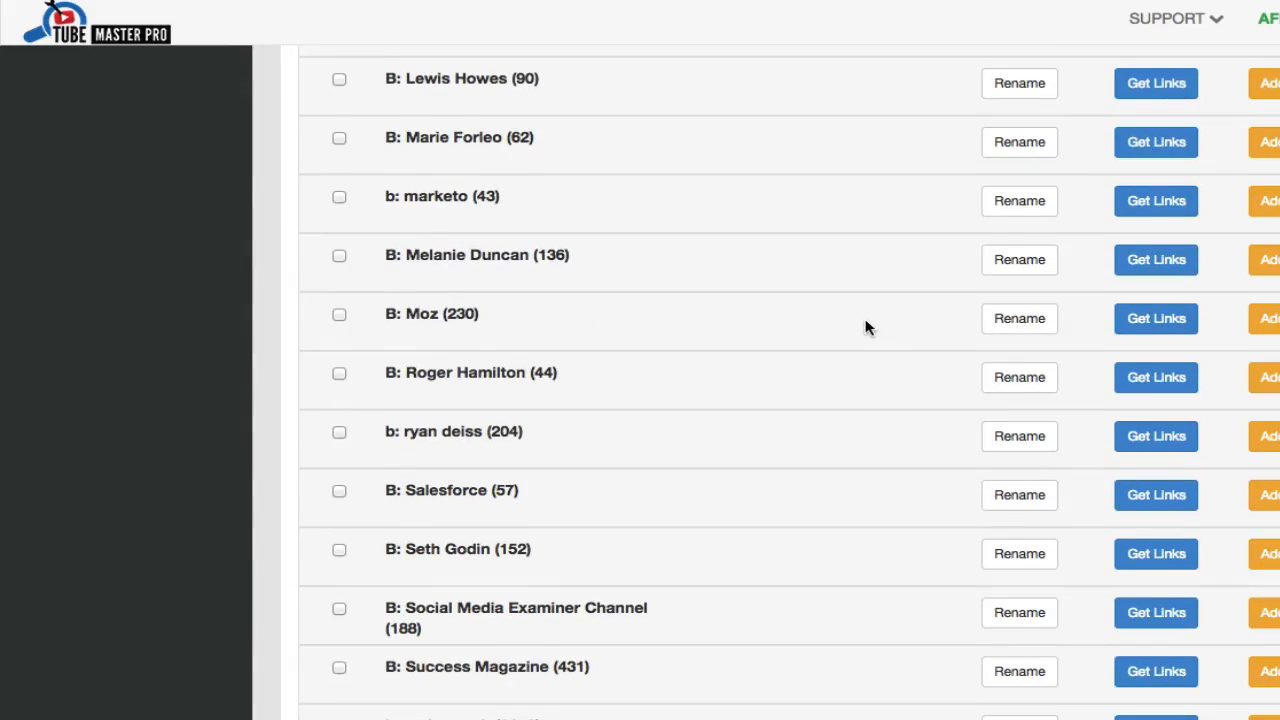
pyautogui.scroll(-8, 868, 328)
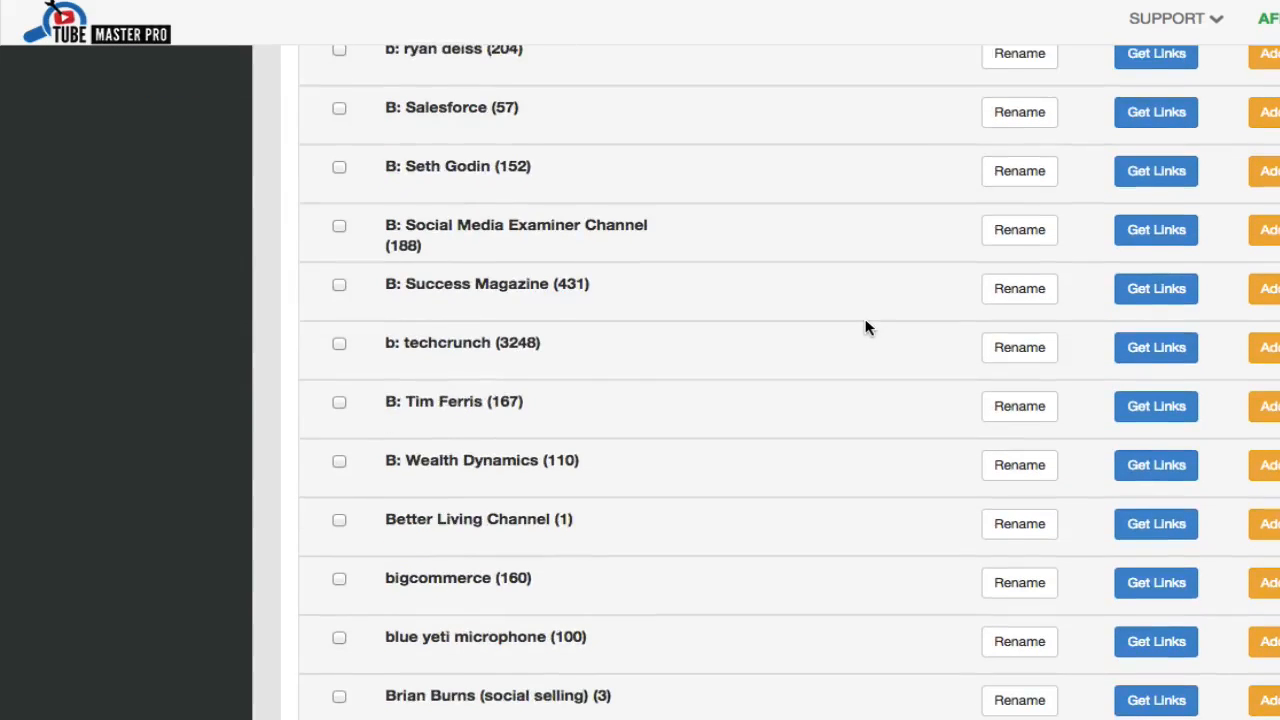
pyautogui.click(1170, 410)
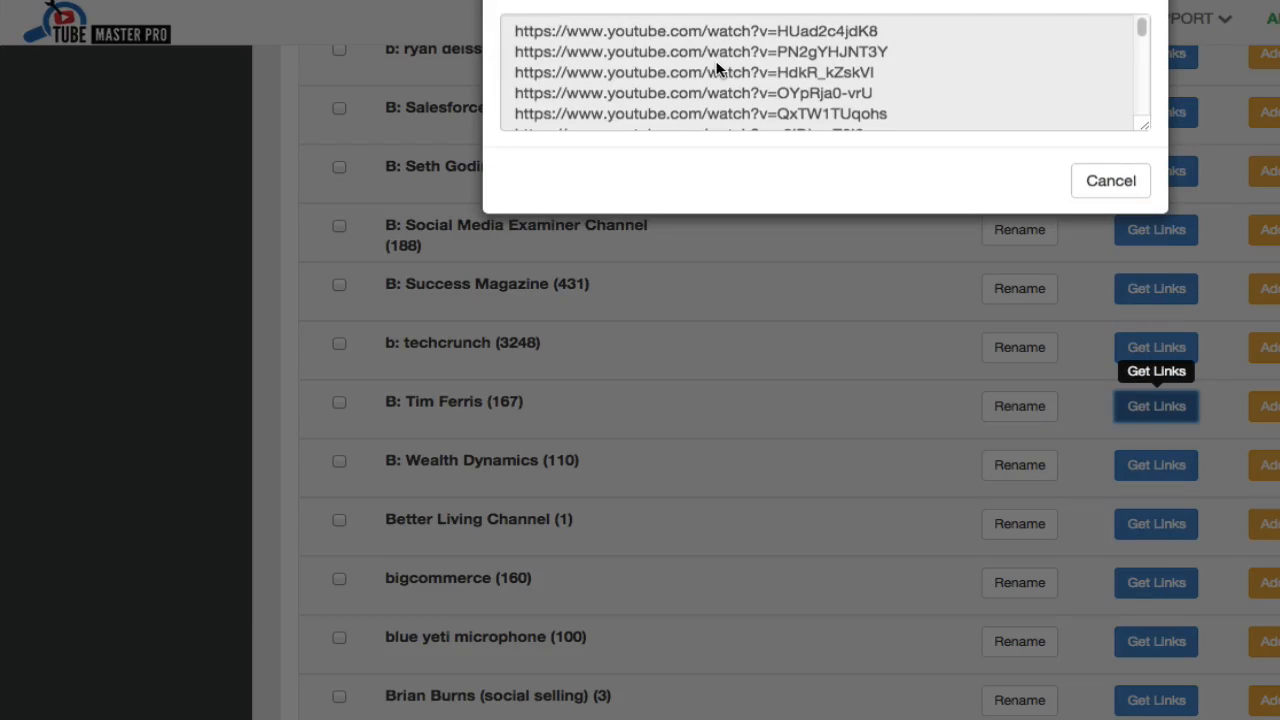
pyautogui.click(725, 136)
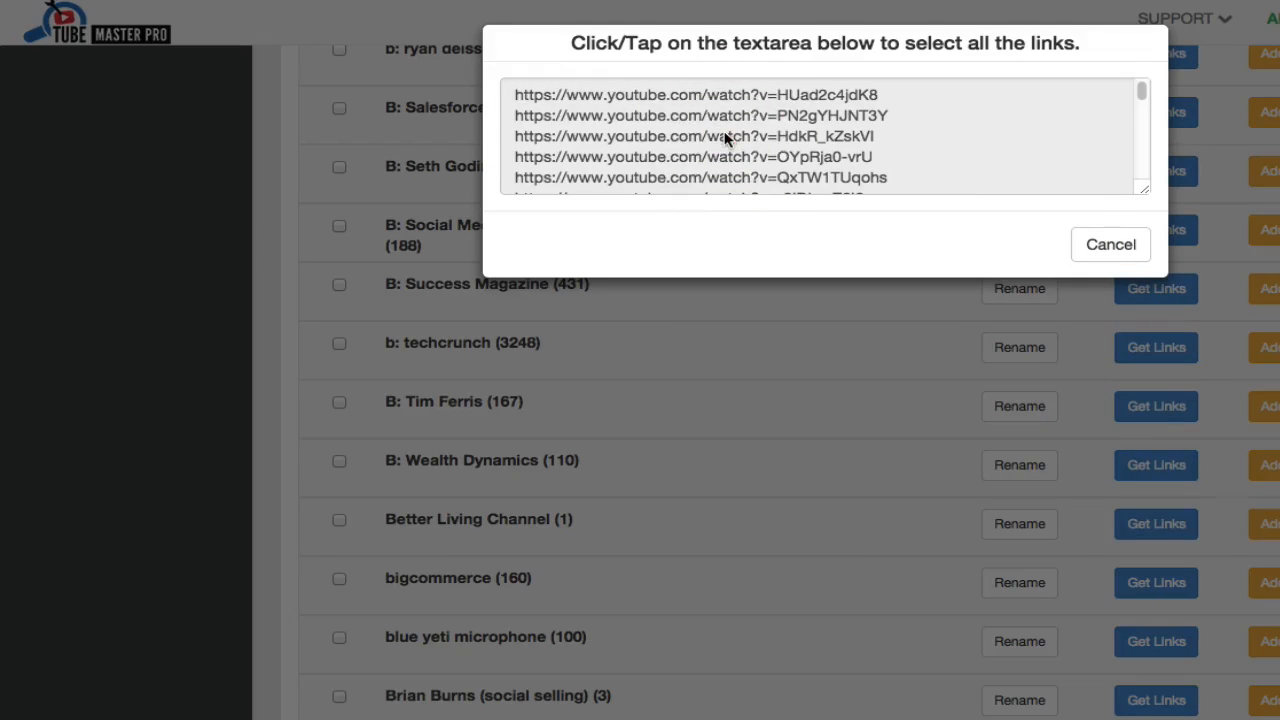
pyautogui.click(725, 136)
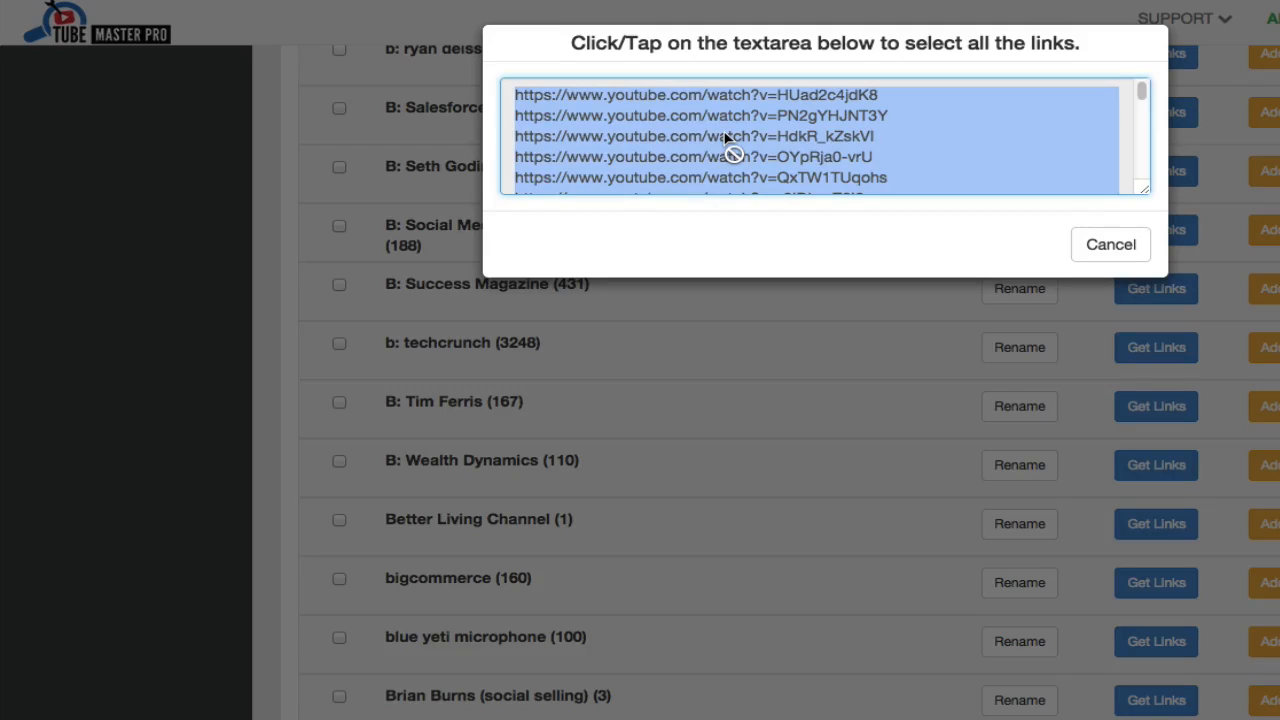
pyautogui.click(1108, 245)
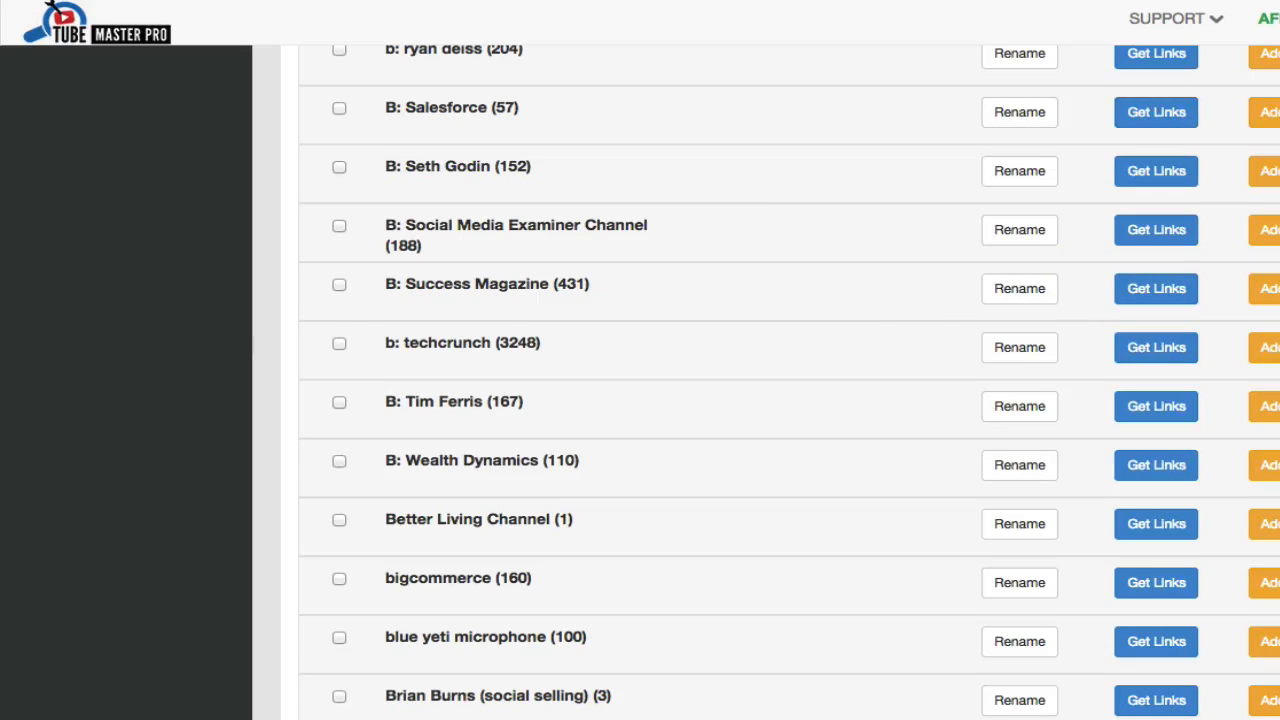
# - Switch to the Untitled 76.txt notes and review the saved list of YouTube video links
pyautogui.click(769, 718)
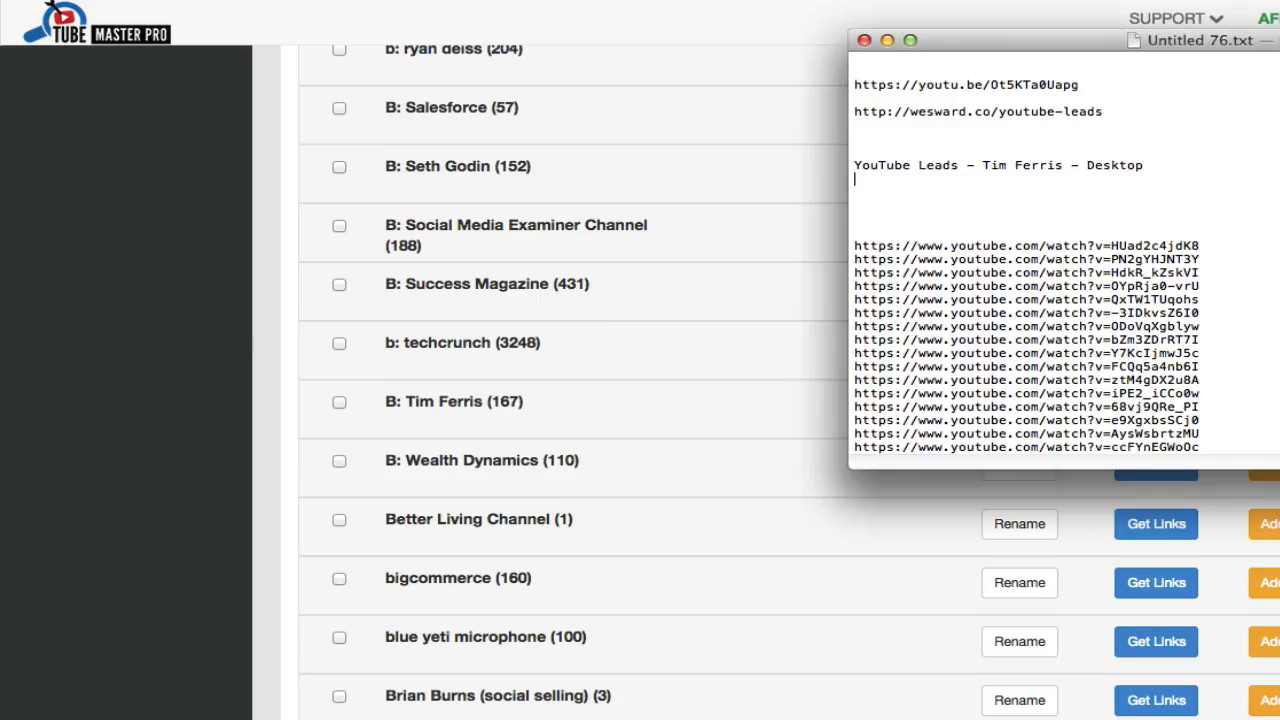
pyautogui.click(1040, 329)
pyautogui.scroll(-5, 1040, 329)
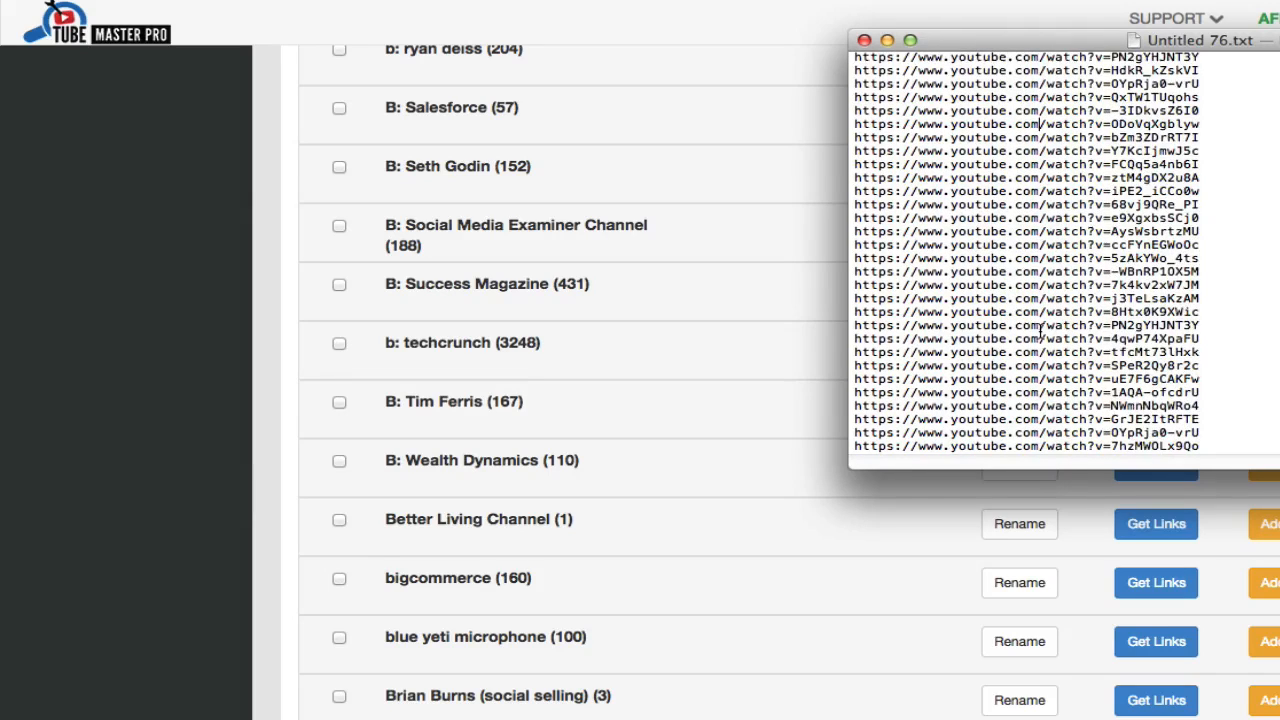
pyautogui.scroll(3, 1040, 330)
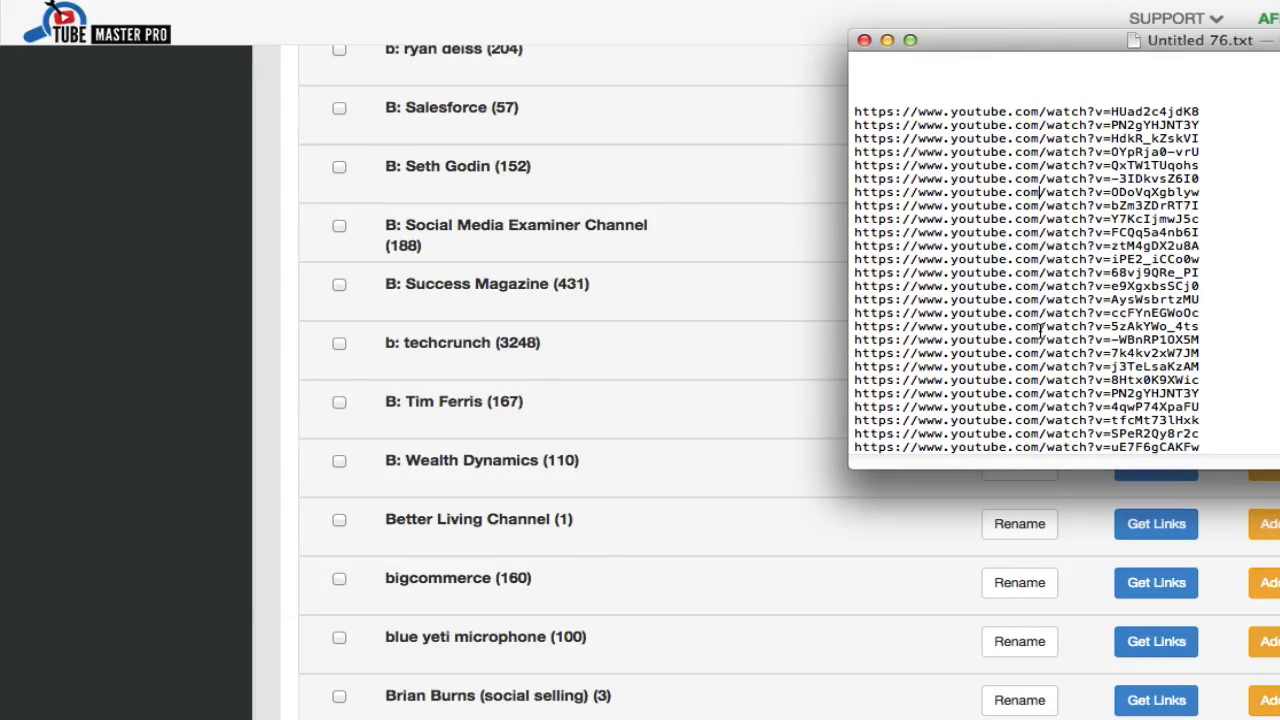
pyautogui.scroll(5, 1040, 333)
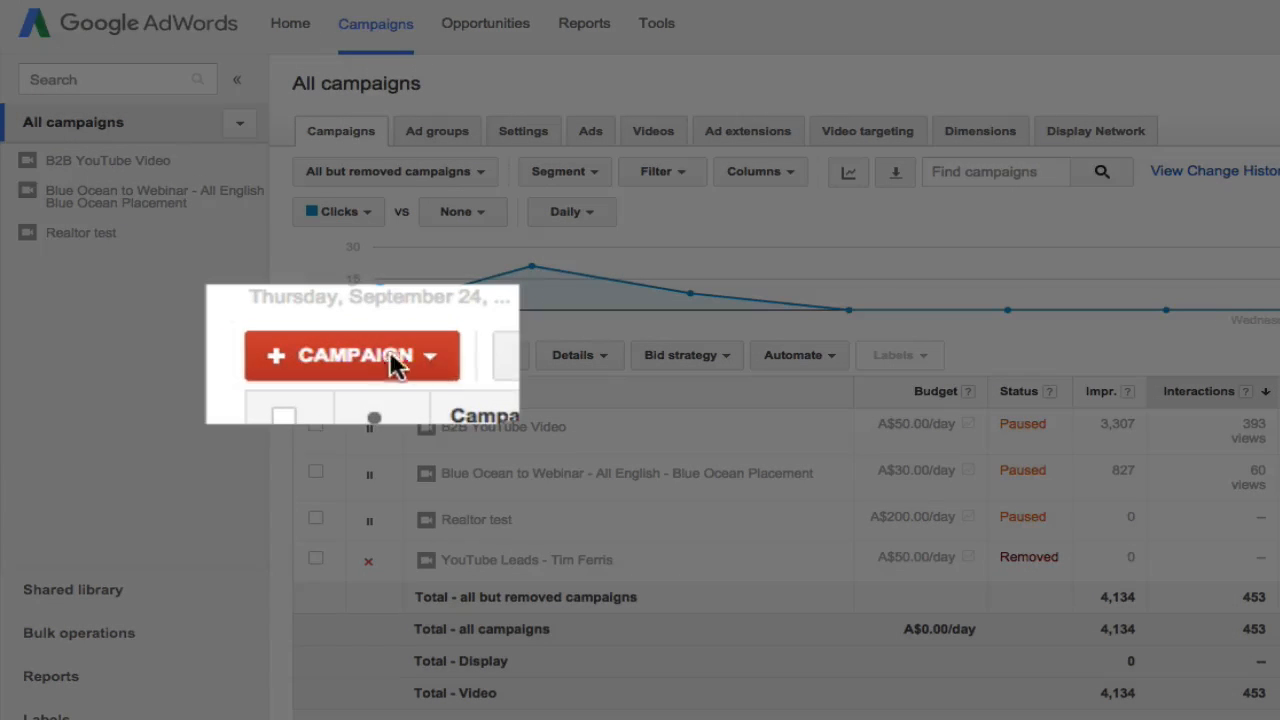
# - Start a new Video campaign in Google AdWords and name it "Campaign #1"
pyautogui.click(380, 357)
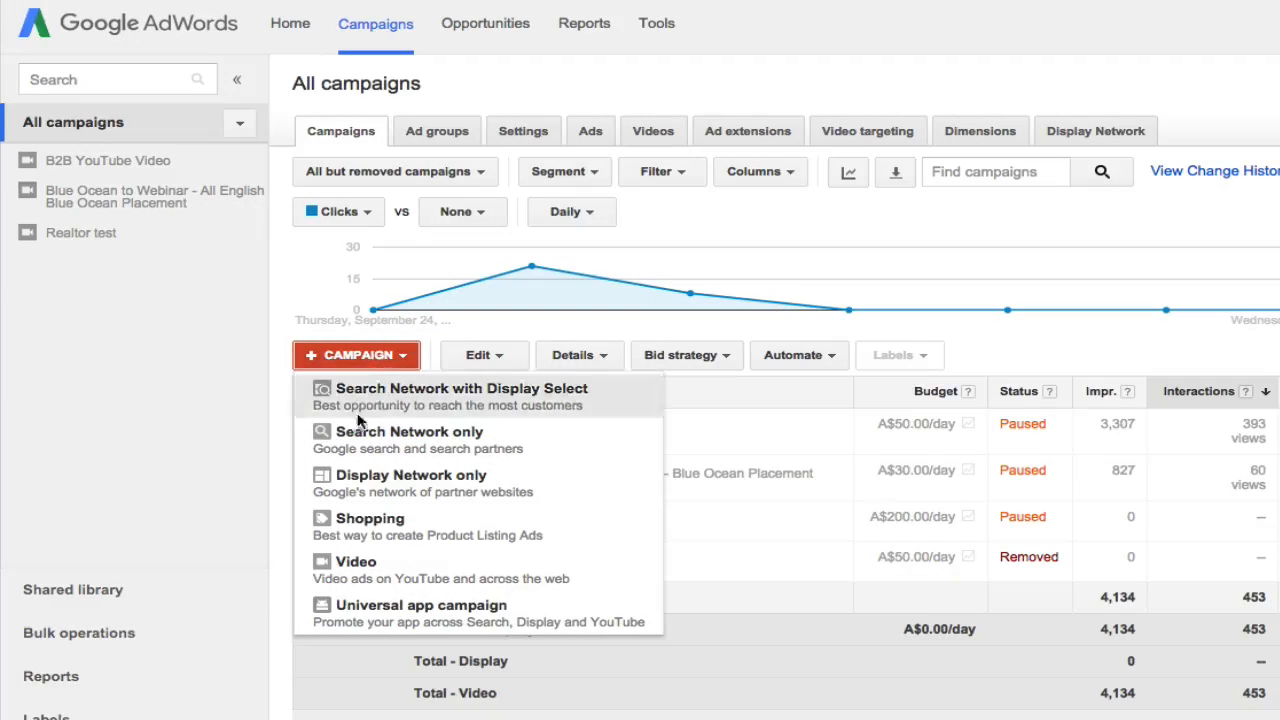
pyautogui.click(365, 578)
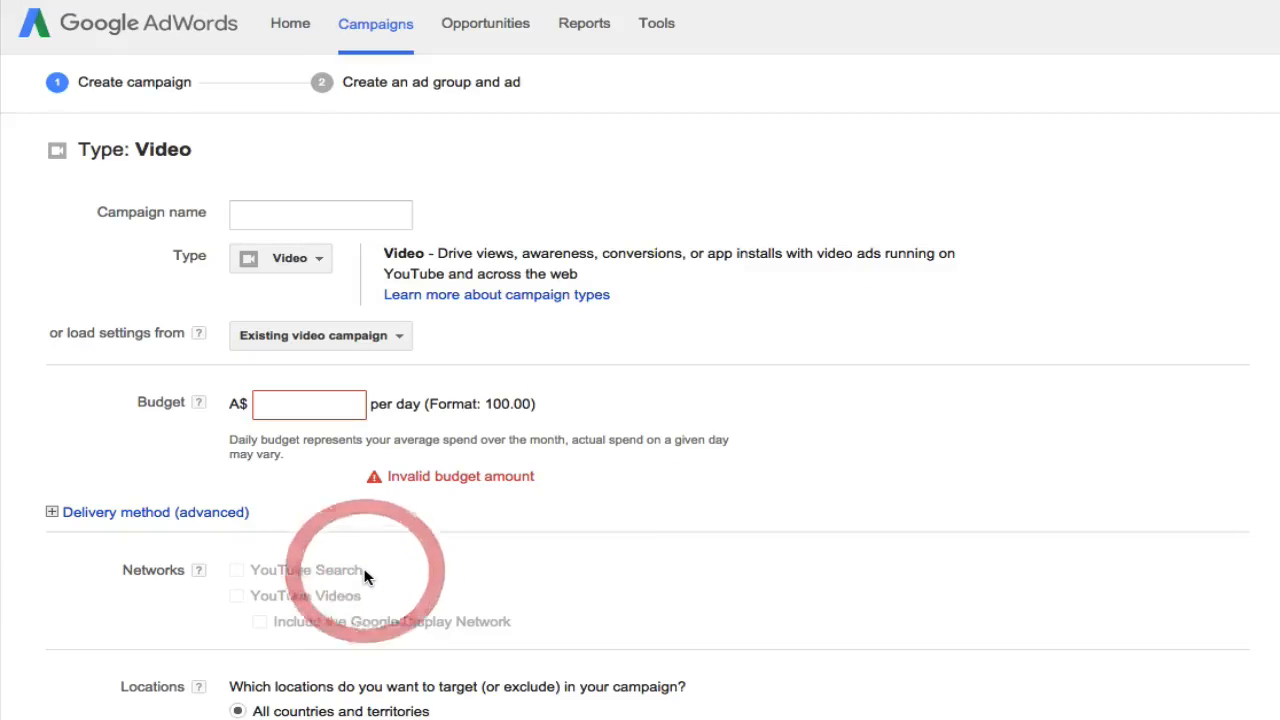
pyautogui.click(286, 214)
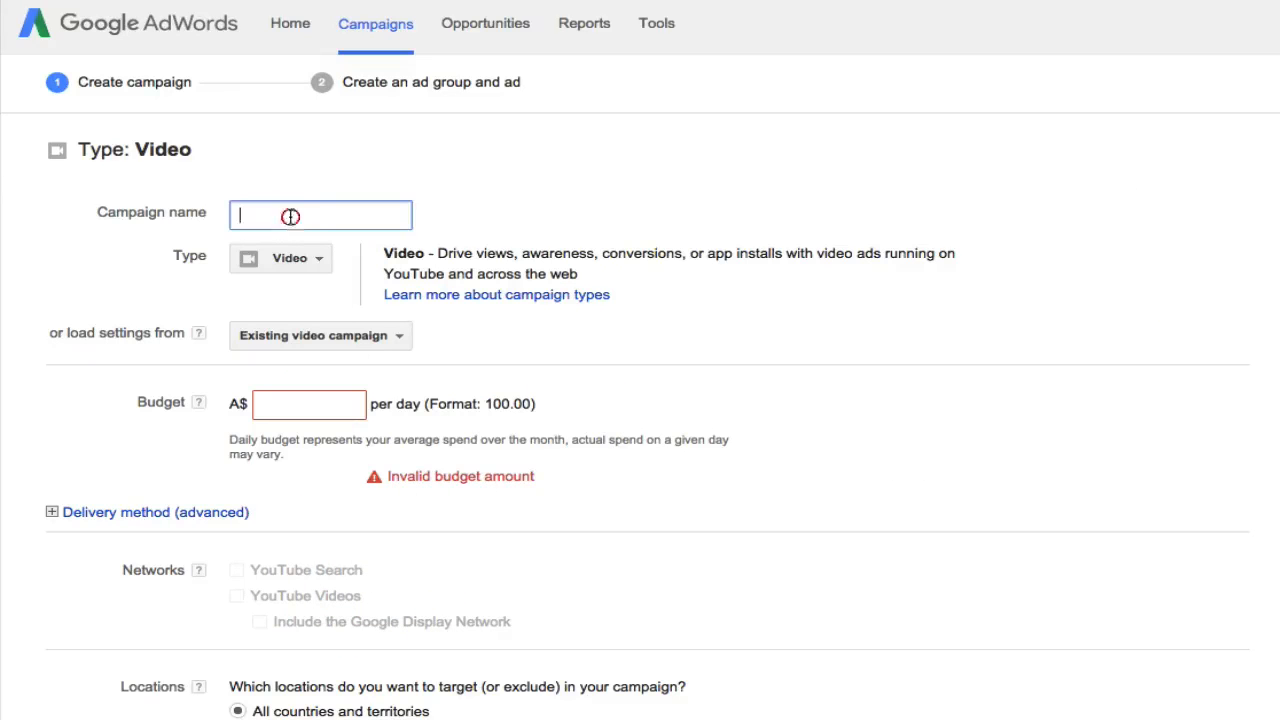
pyautogui.write('Campaign #1')
# - Replace the campaign name with "YouTube Leads - Tim Ferris - Desktop", copied from the Untitled 76.txt notes
pyautogui.press('super+Tab')
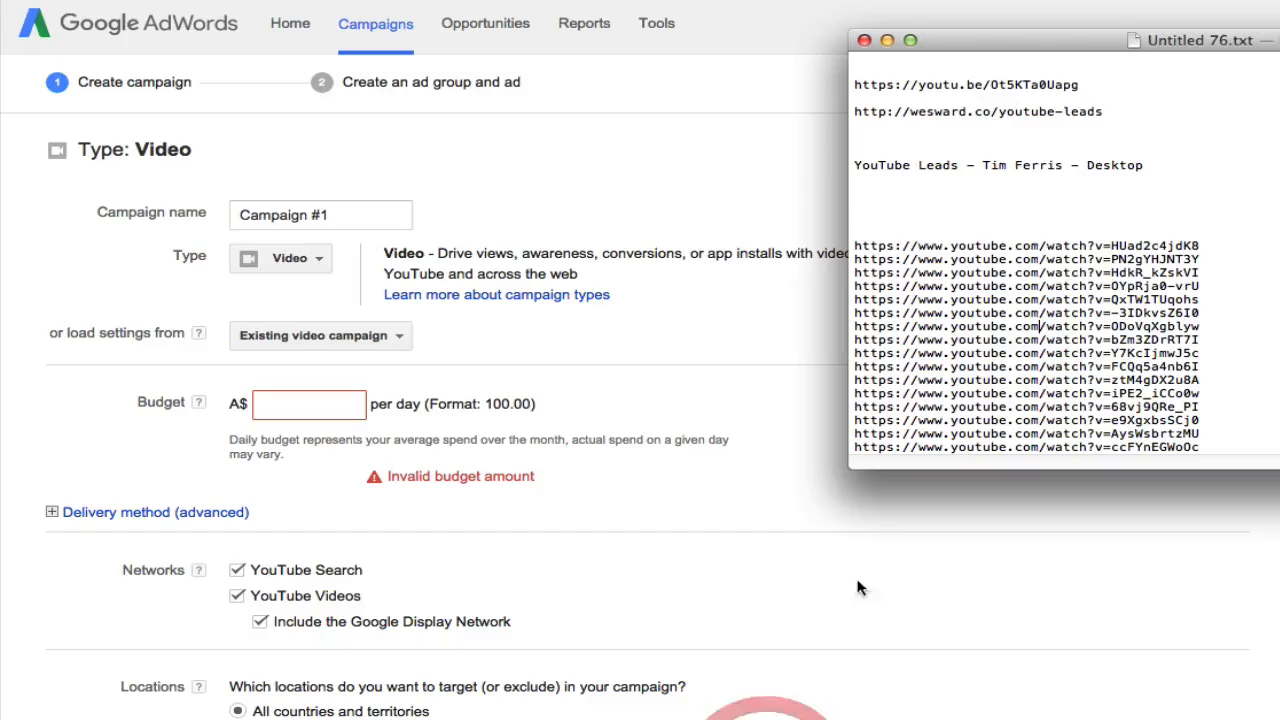
pyautogui.click(1062, 180)
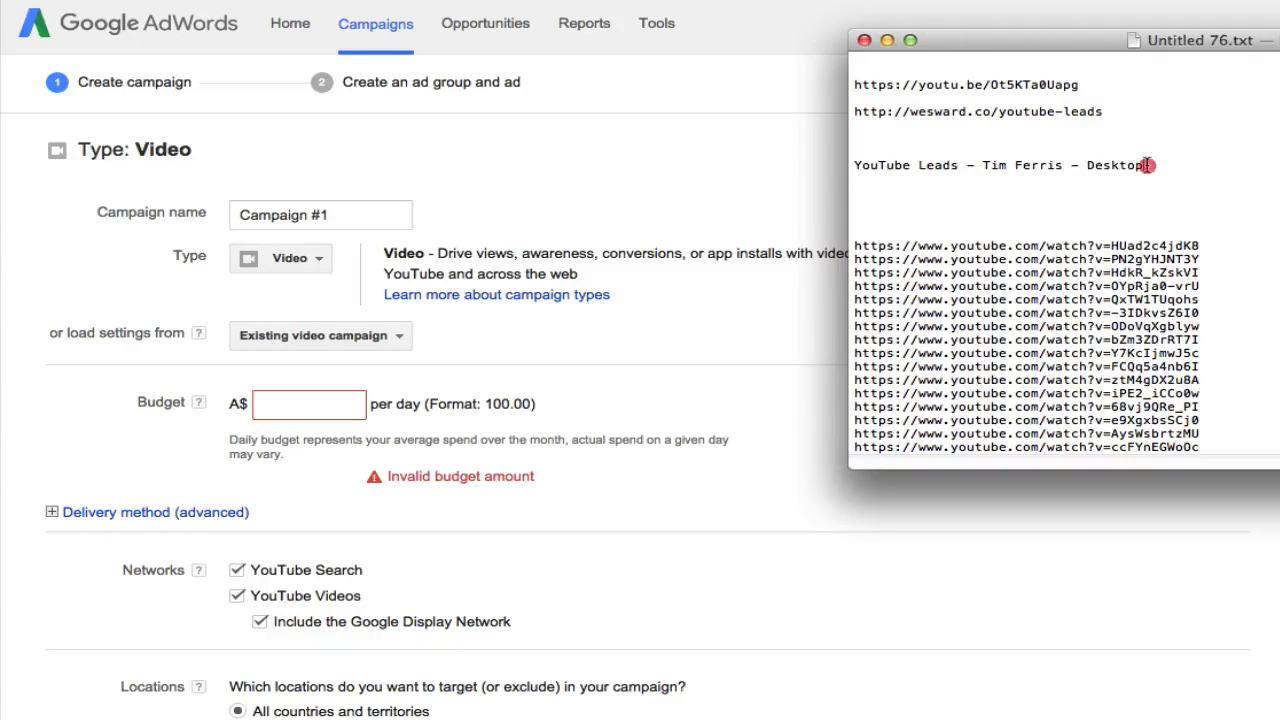
pyautogui.moveTo(1150, 165); pyautogui.dragTo(852, 165)
pyautogui.hotkey('ctrl', 'c')
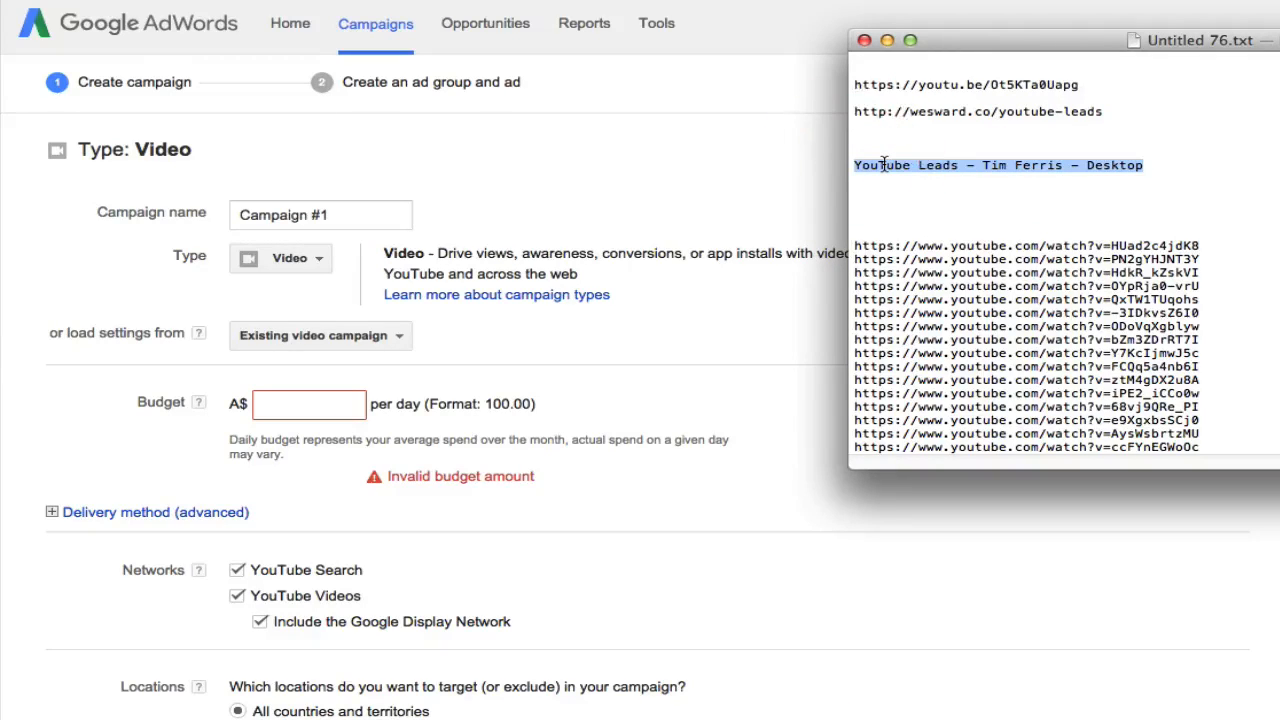
pyautogui.moveTo(349, 215); pyautogui.dragTo(229, 215)
pyautogui.hotkey('ctrl', 'v')
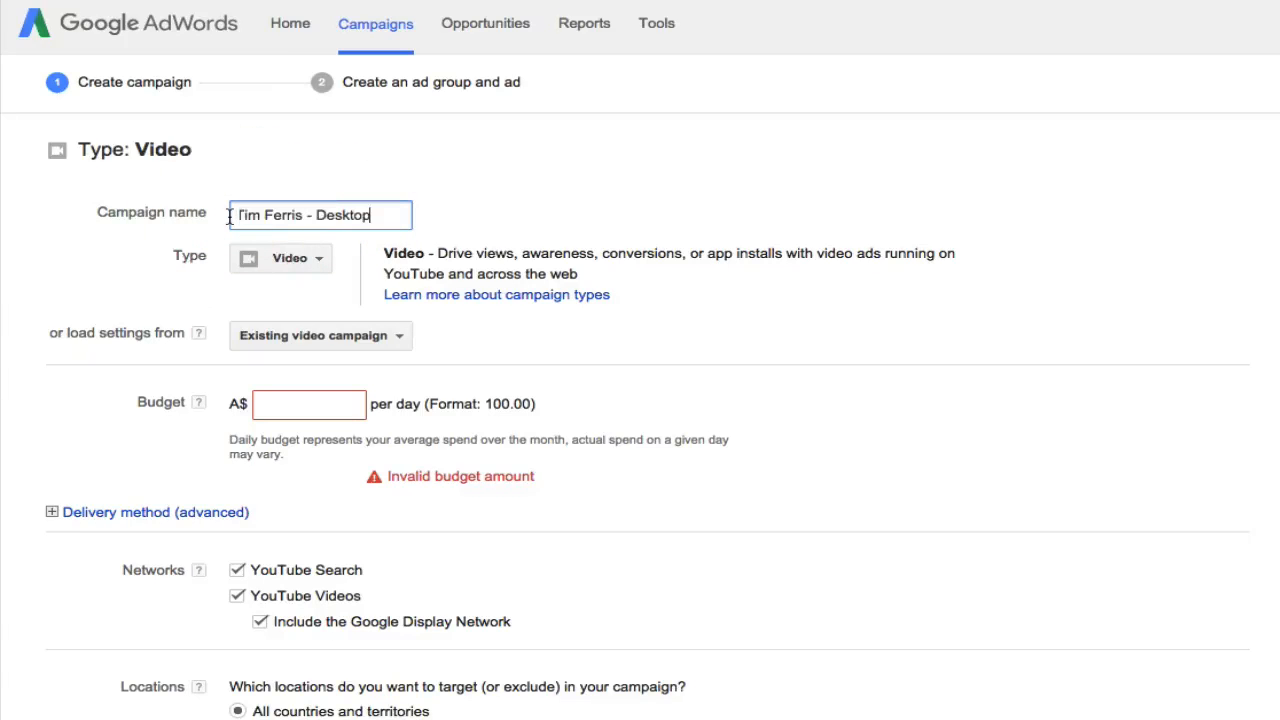
# - Review the YouTube Lead Generation landing page and the ad video's settings, and return to the AdWords campaign form
pyautogui.click(1068, 8)
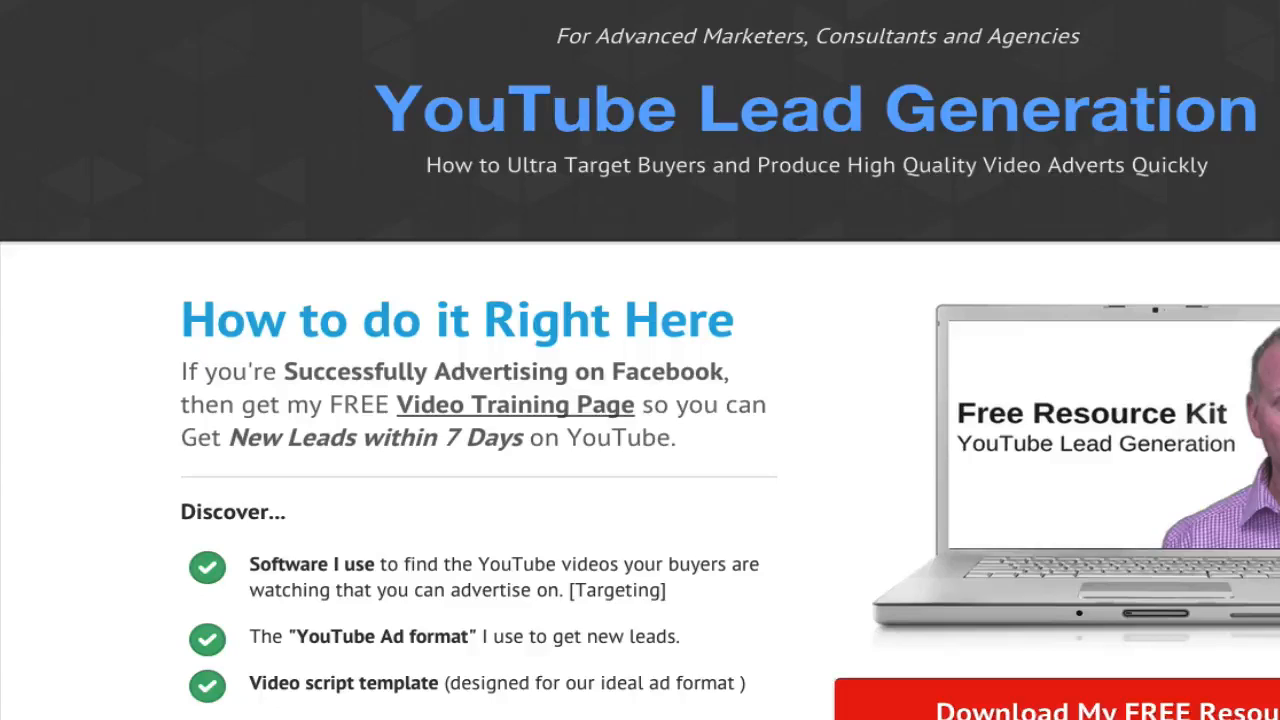
pyautogui.scroll(-3, 640, 400)
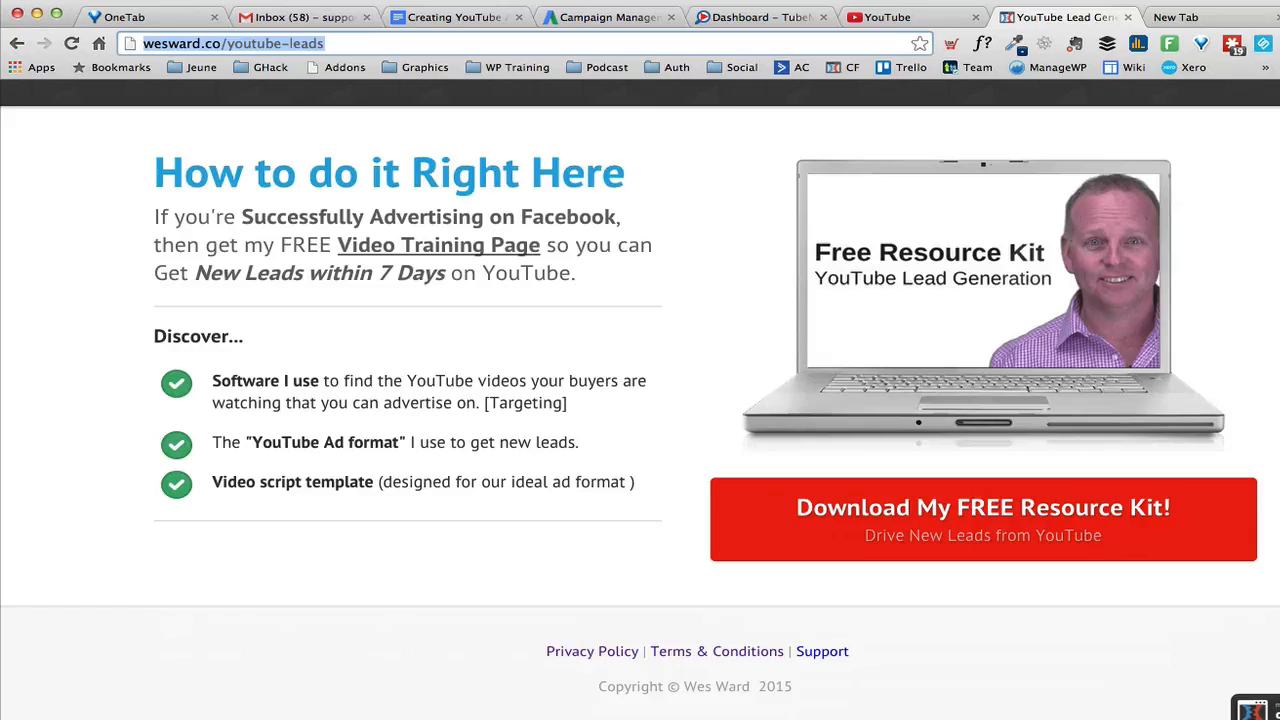
pyautogui.click(905, 17)
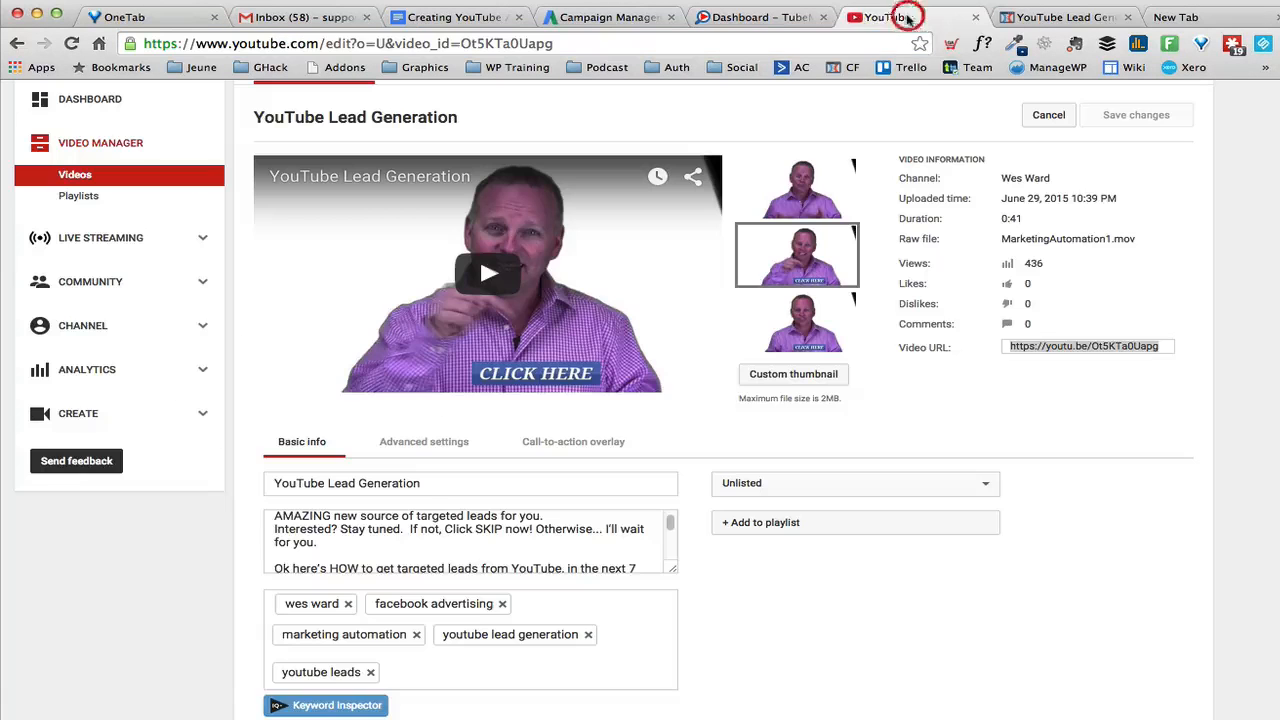
pyautogui.click(1050, 20)
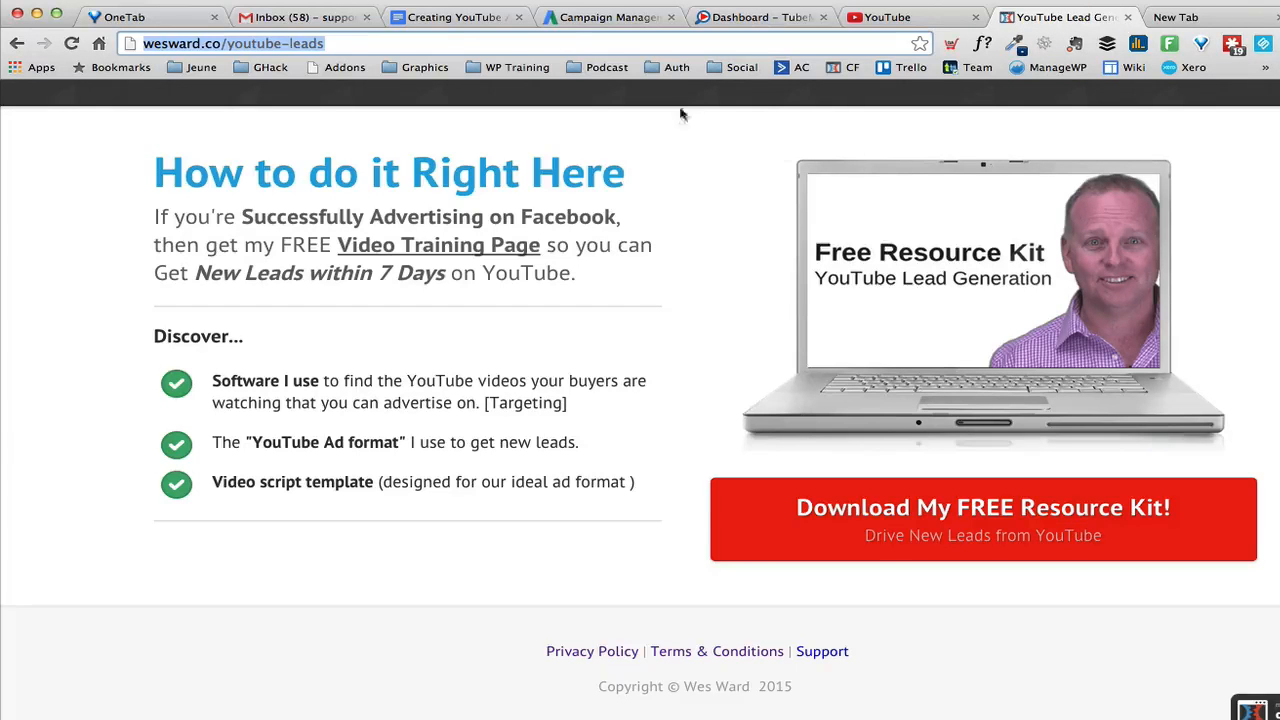
pyautogui.click(604, 19)
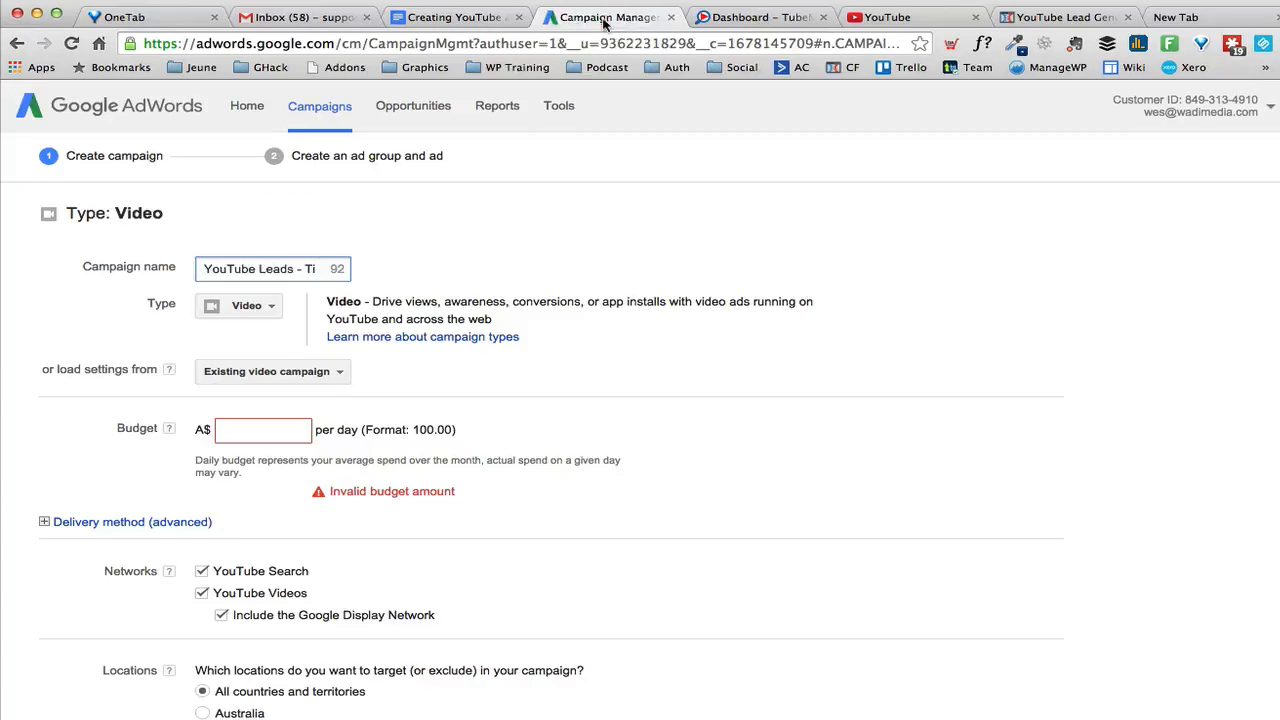
# - Set the campaign's daily budget to A$50
pyautogui.click(575, 193)
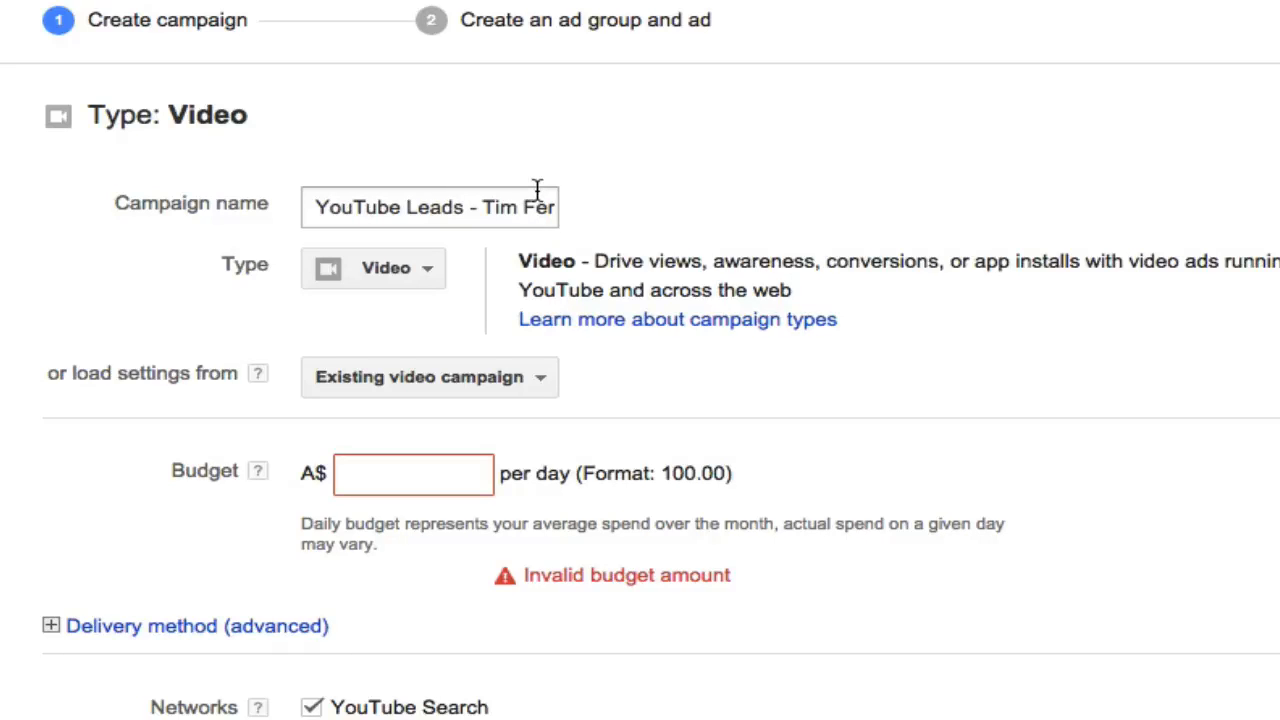
pyautogui.scroll(-1, 843, 200)
pyautogui.click(416, 434)
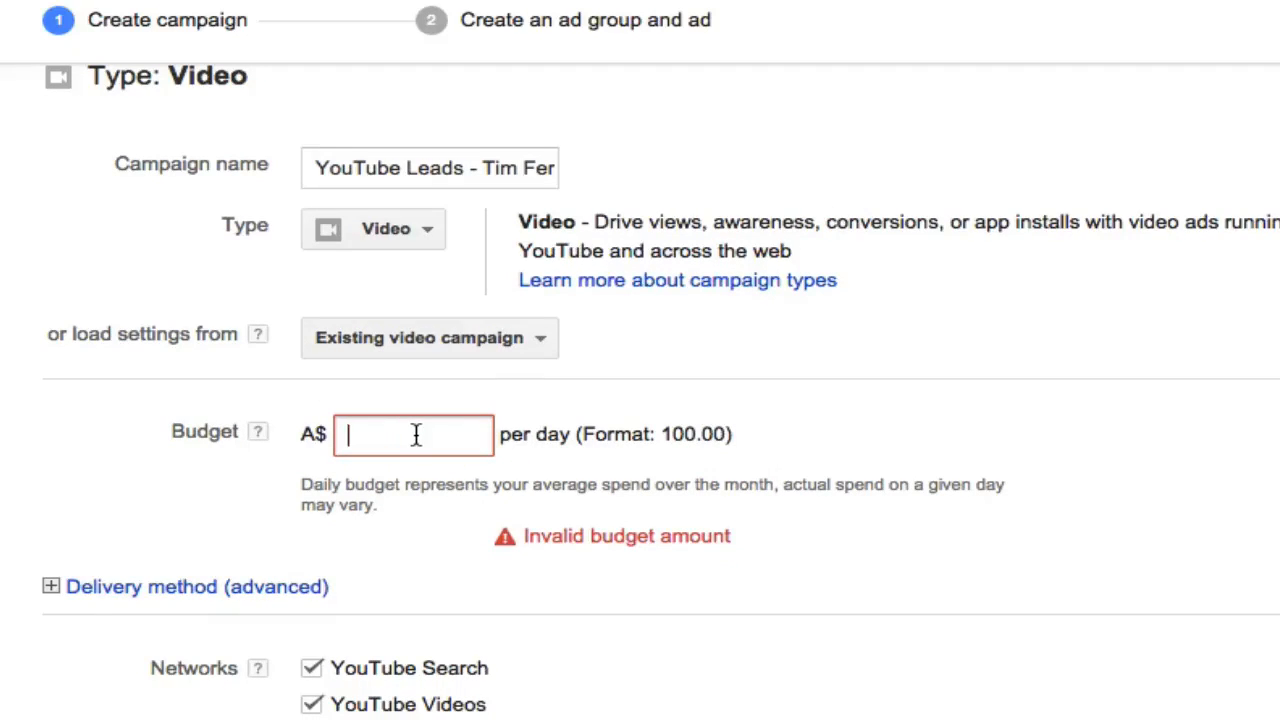
pyautogui.write('50')
pyautogui.click(1057, 401)
# - Exclude YouTube Search and the Google Display Network from the campaign, and target Australia as the location
pyautogui.scroll(-5, 1057, 398)
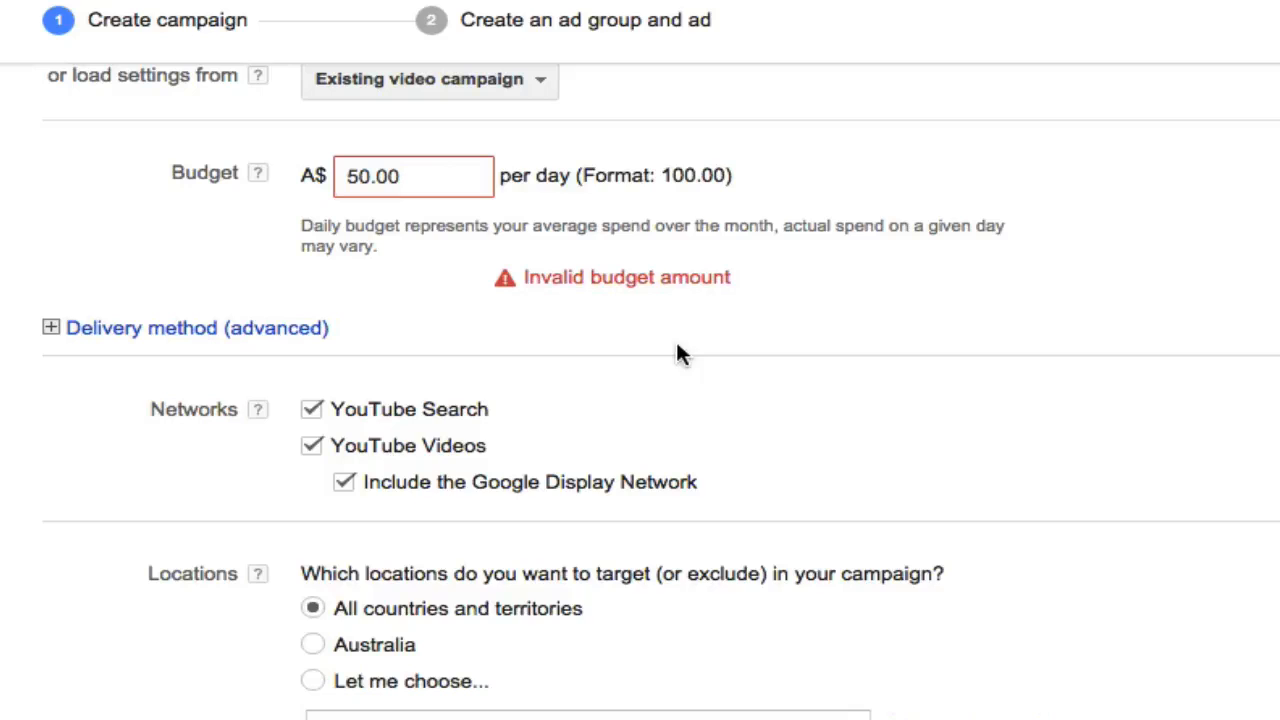
pyautogui.click(311, 411)
pyautogui.click(345, 483)
pyautogui.scroll(-3, 118, 480)
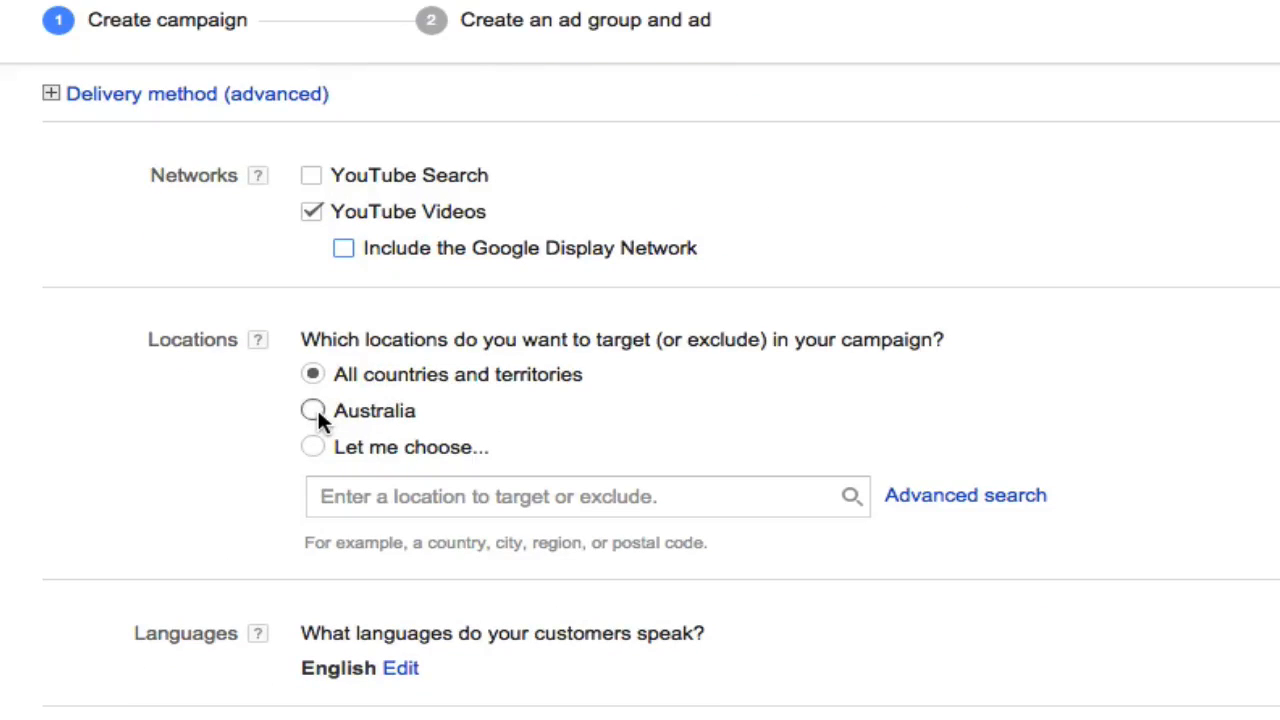
pyautogui.click(314, 411)
# - Check the Campaign #1 outline in the Adwords strategy document for the device to test first
pyautogui.scroll(-3, 320, 412)
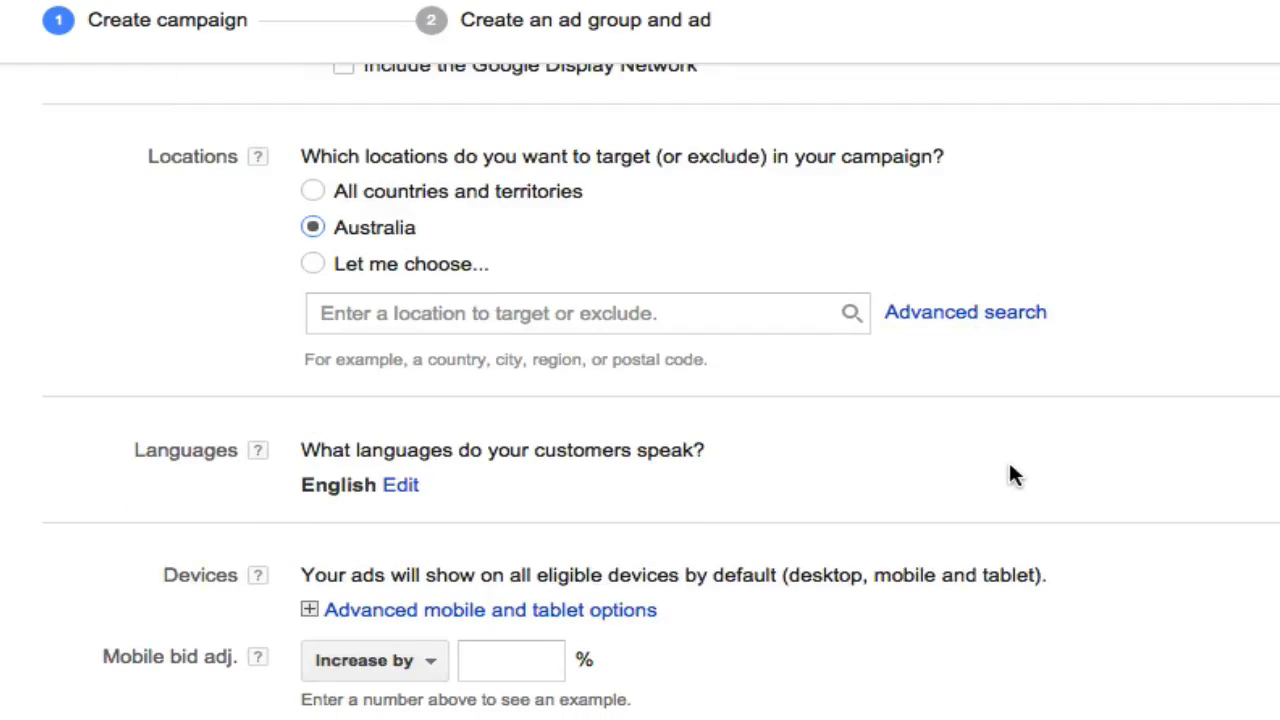
pyautogui.scroll(-2, 1008, 474)
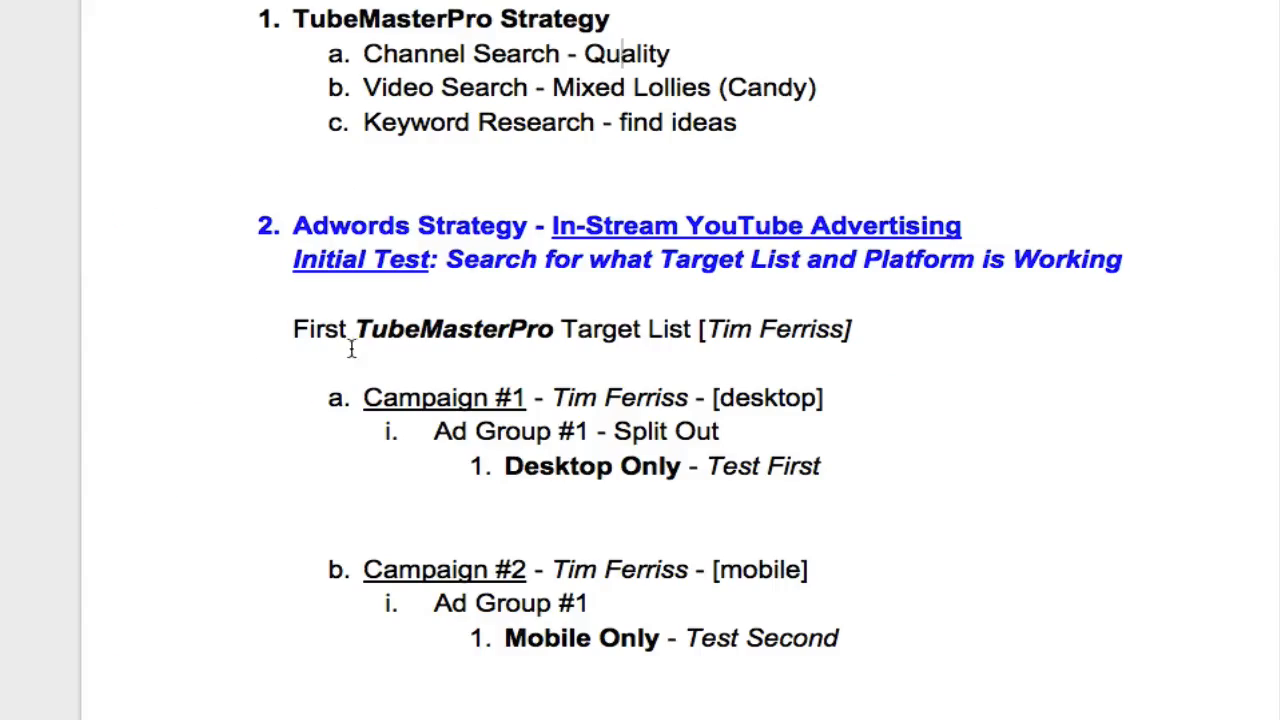
pyautogui.click(360, 398)
pyautogui.moveTo(506, 466); pyautogui.dragTo(682, 466)
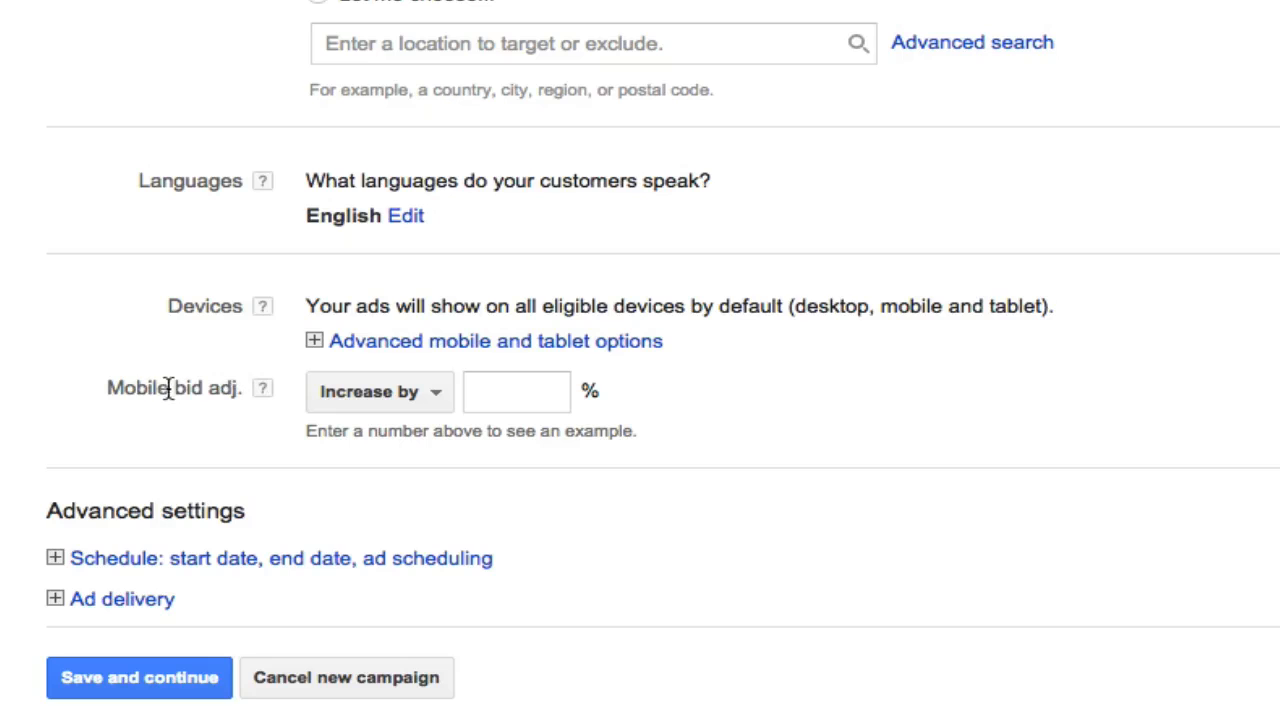
# - Set the campaign's mobile bid adjustment to decrease by 100%
pyautogui.moveTo(168, 388); pyautogui.dragTo(203, 393)
pyautogui.click(425, 390)
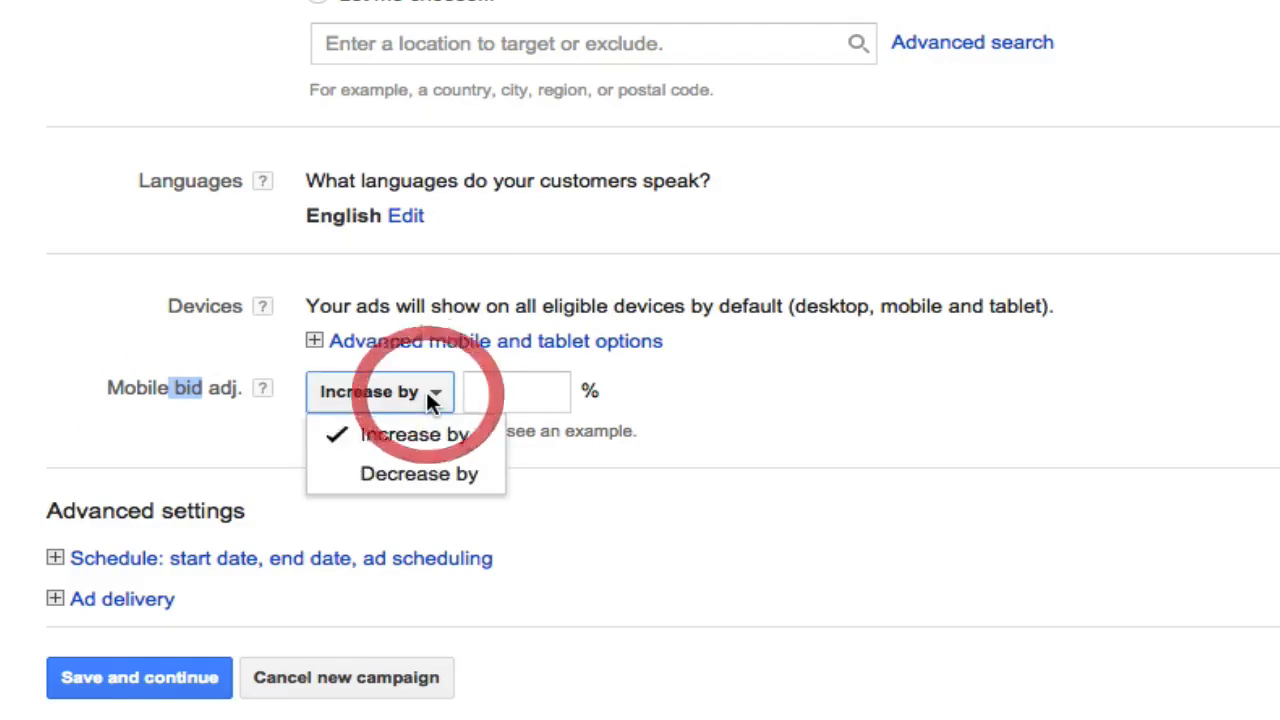
pyautogui.click(413, 476)
pyautogui.click(527, 393)
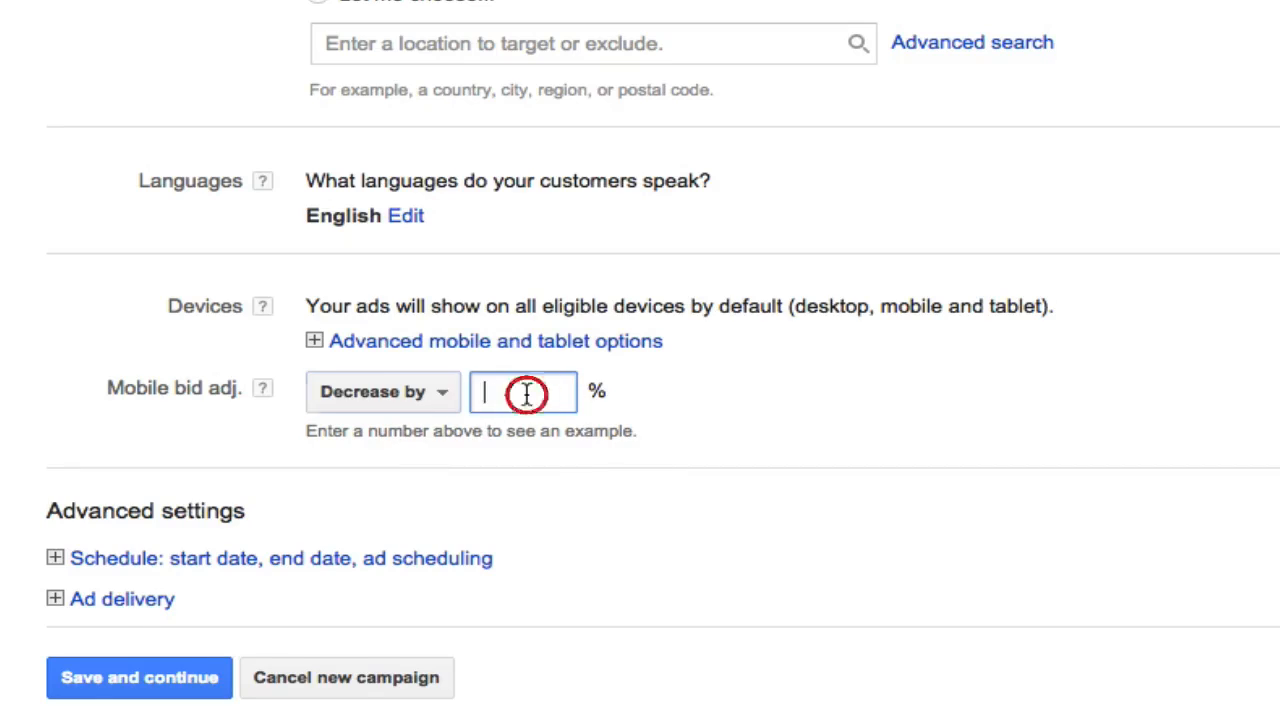
pyautogui.write('100')
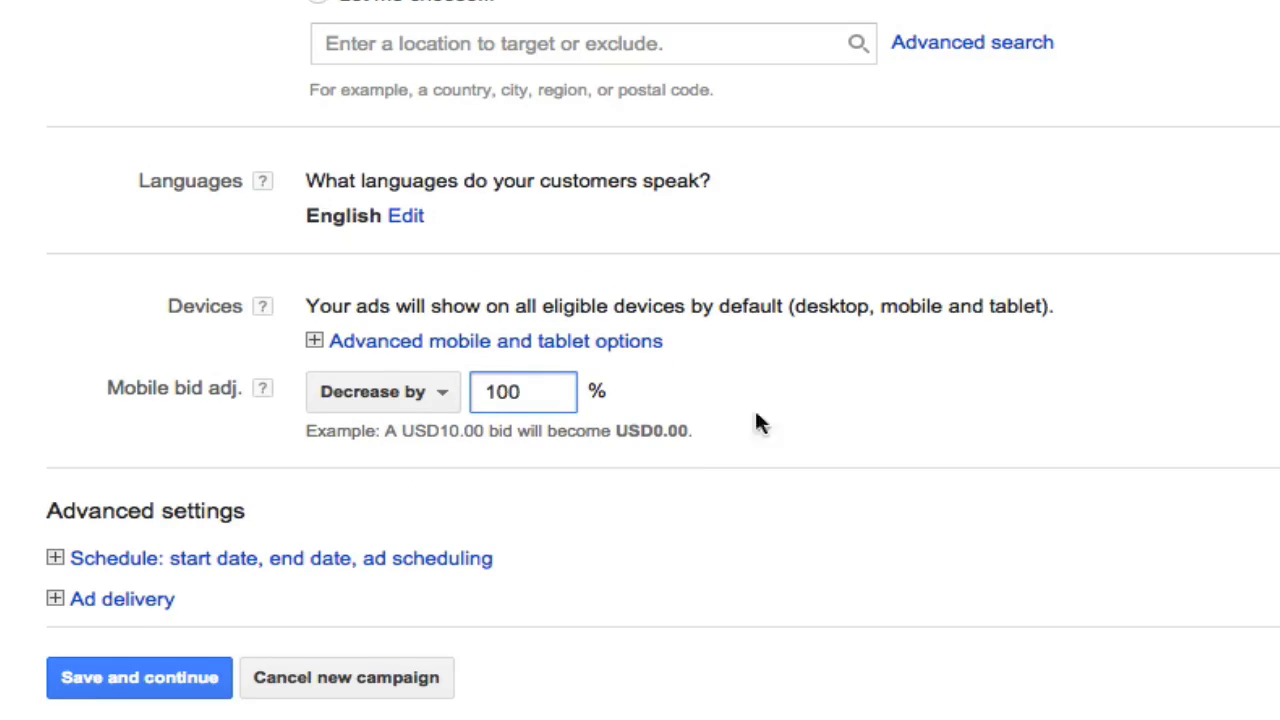
pyautogui.click(846, 416)
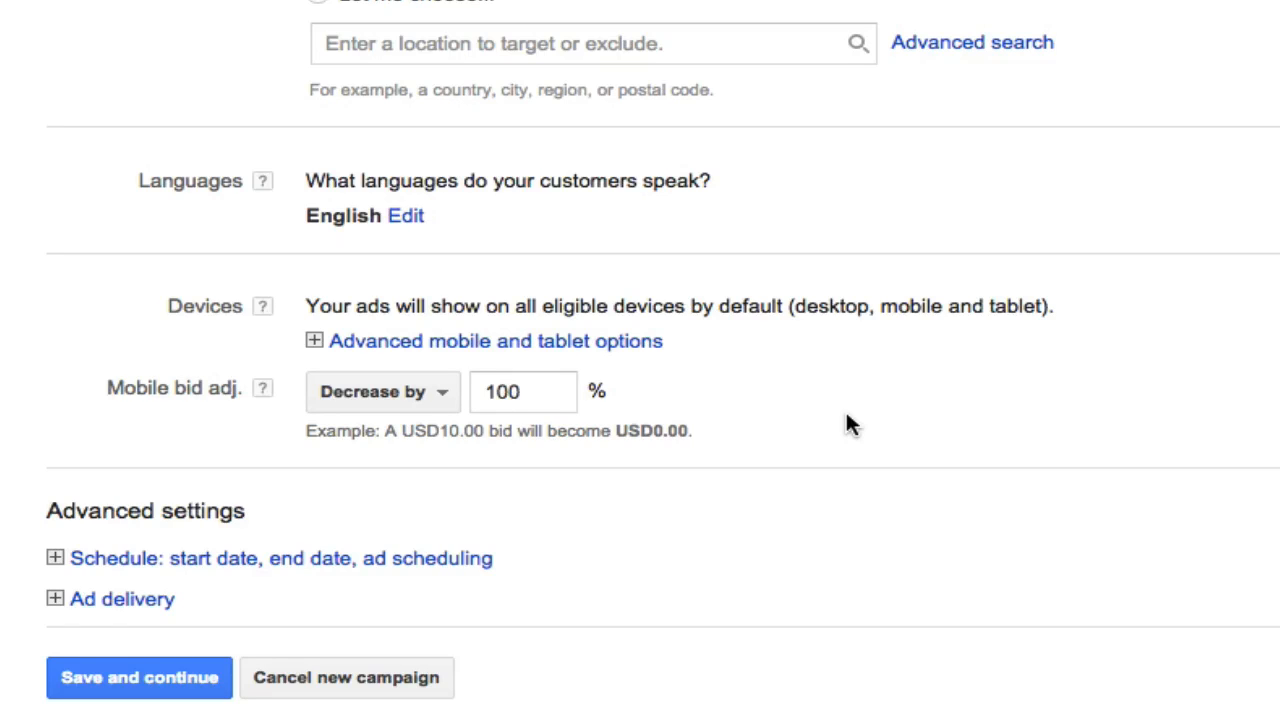
pyautogui.scroll(-2, 846, 415)
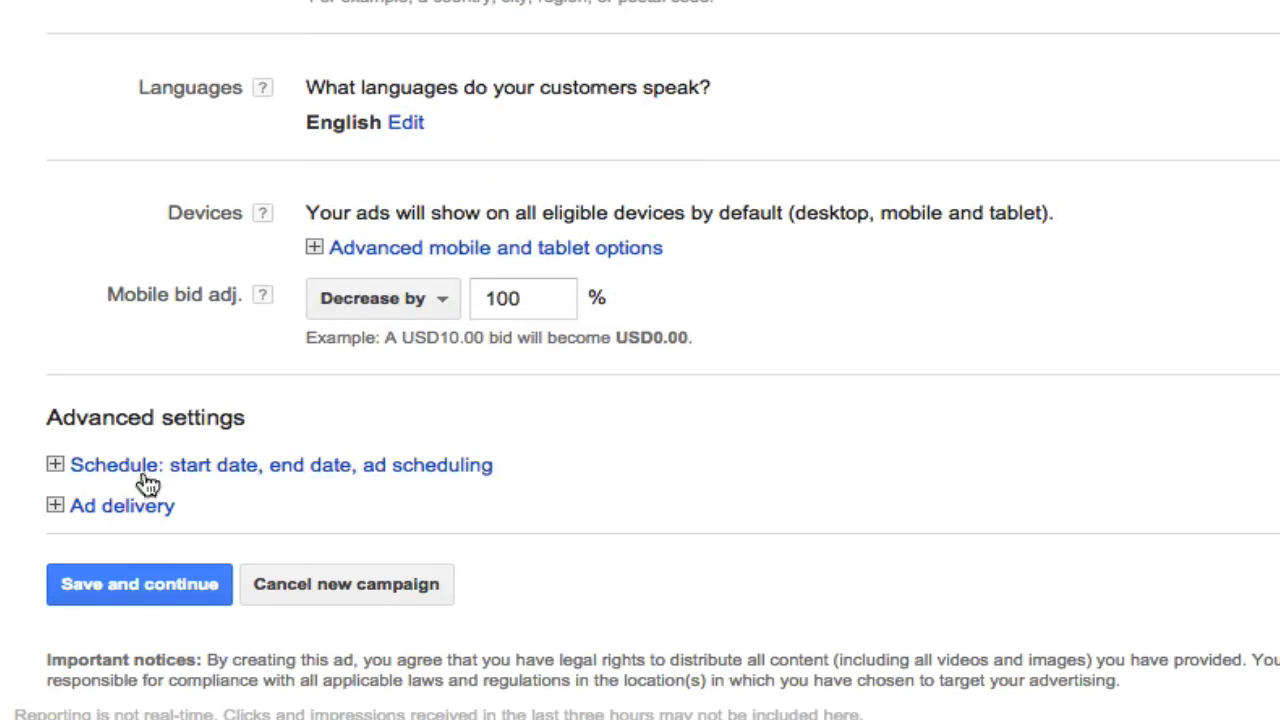
# - Review the campaign's start date, end date and ad scheduling in the advanced schedule settings
pyautogui.click(55, 464)
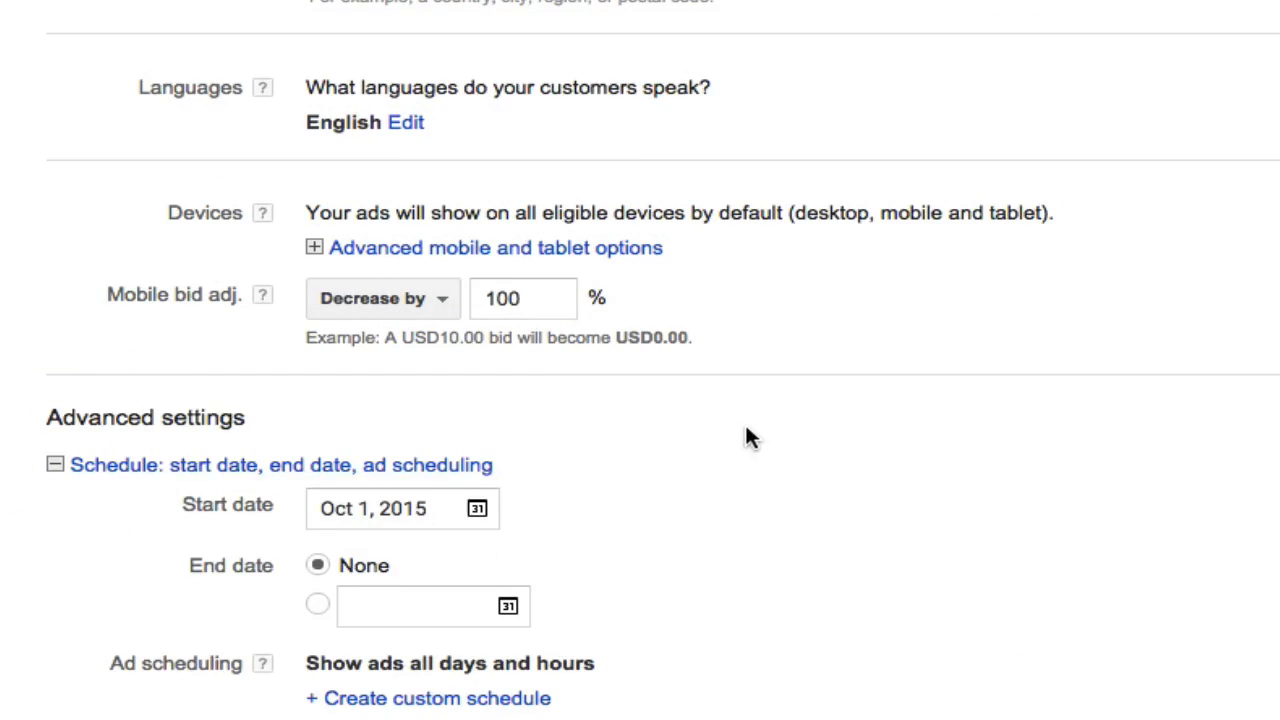
pyautogui.scroll(-4, 748, 436)
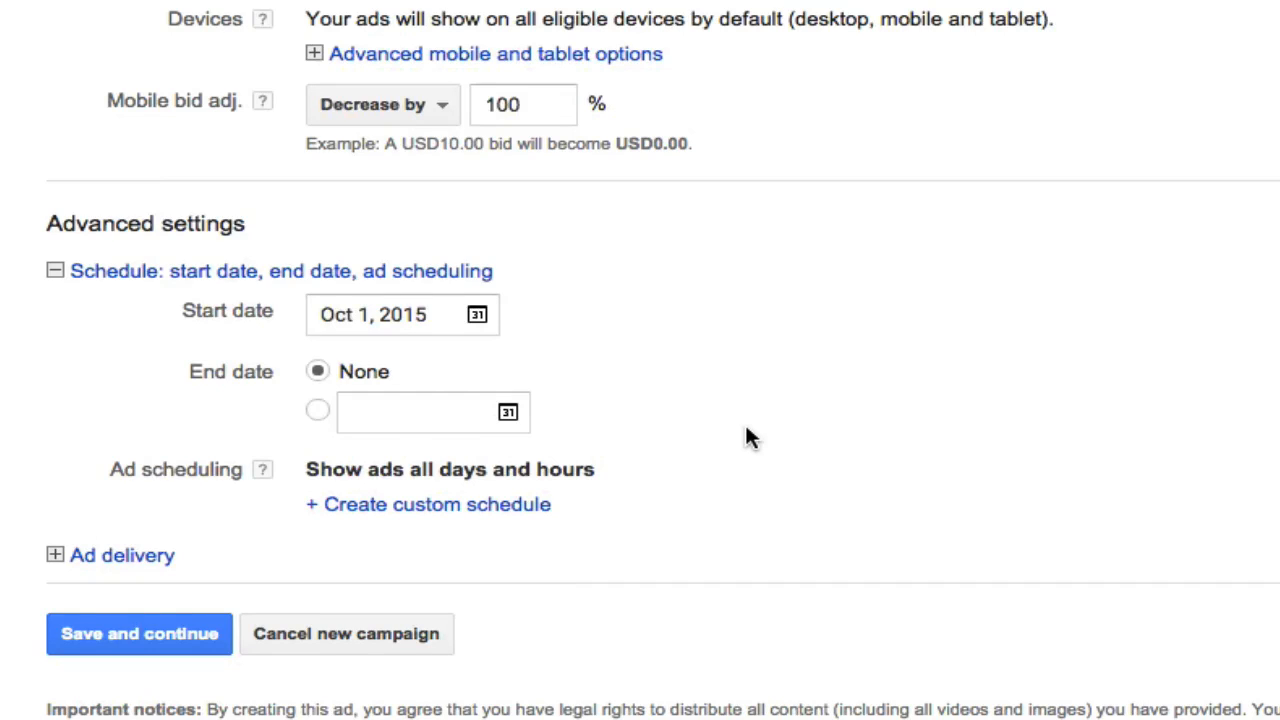
pyautogui.scroll(-1, 749, 437)
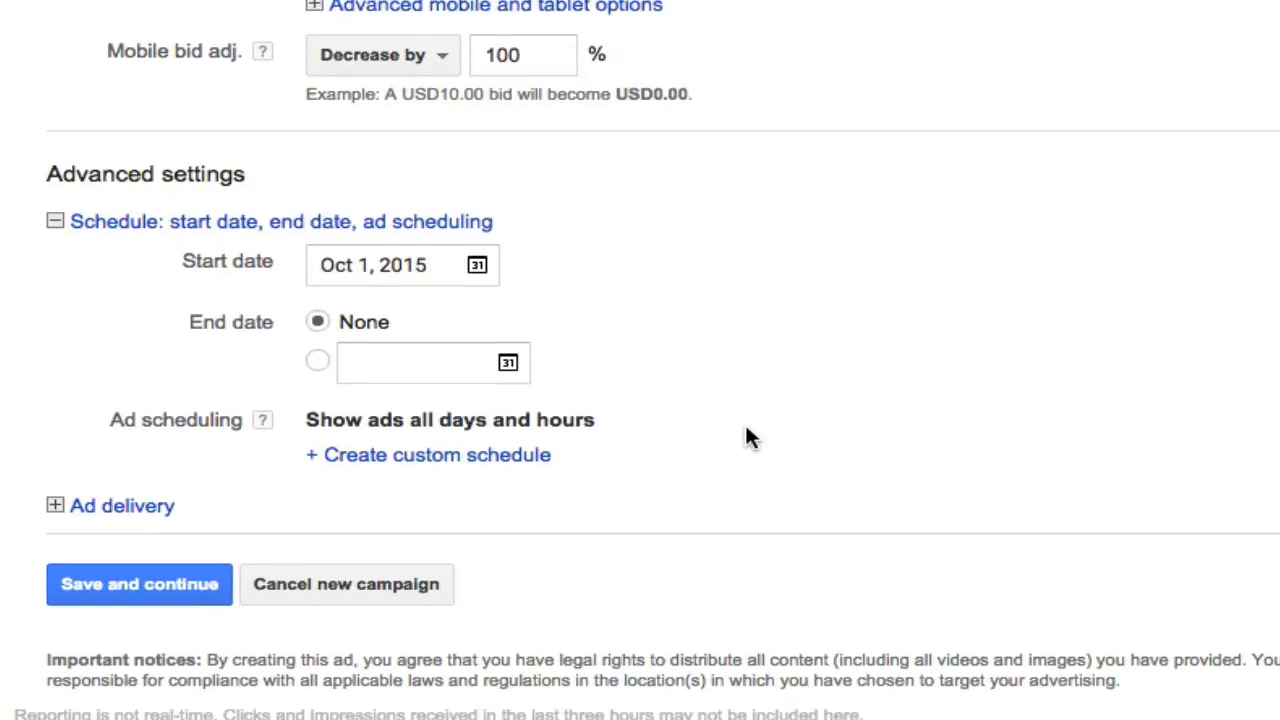
# - Set the campaign's ad rotation to optimize for conversions, and save the campaign settings
pyautogui.click(150, 511)
pyautogui.scroll(-5, 900, 350)
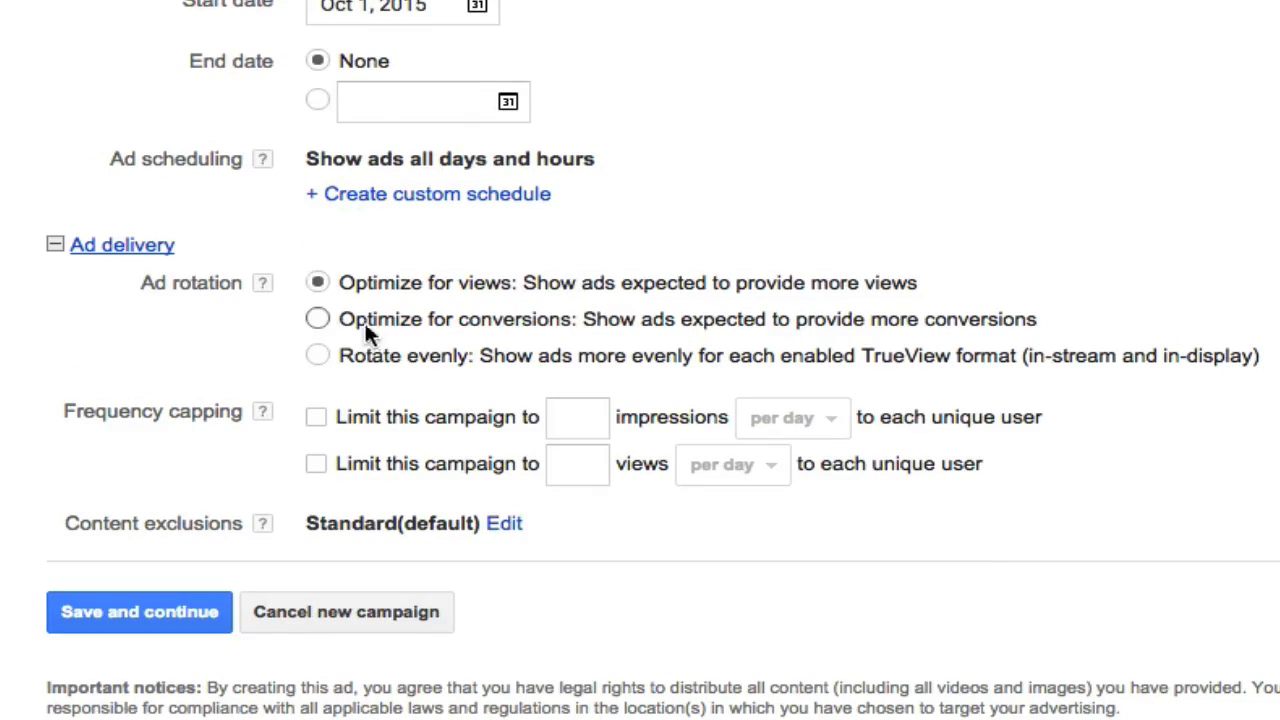
pyautogui.click(317, 318)
pyautogui.scroll(-1, 174, 333)
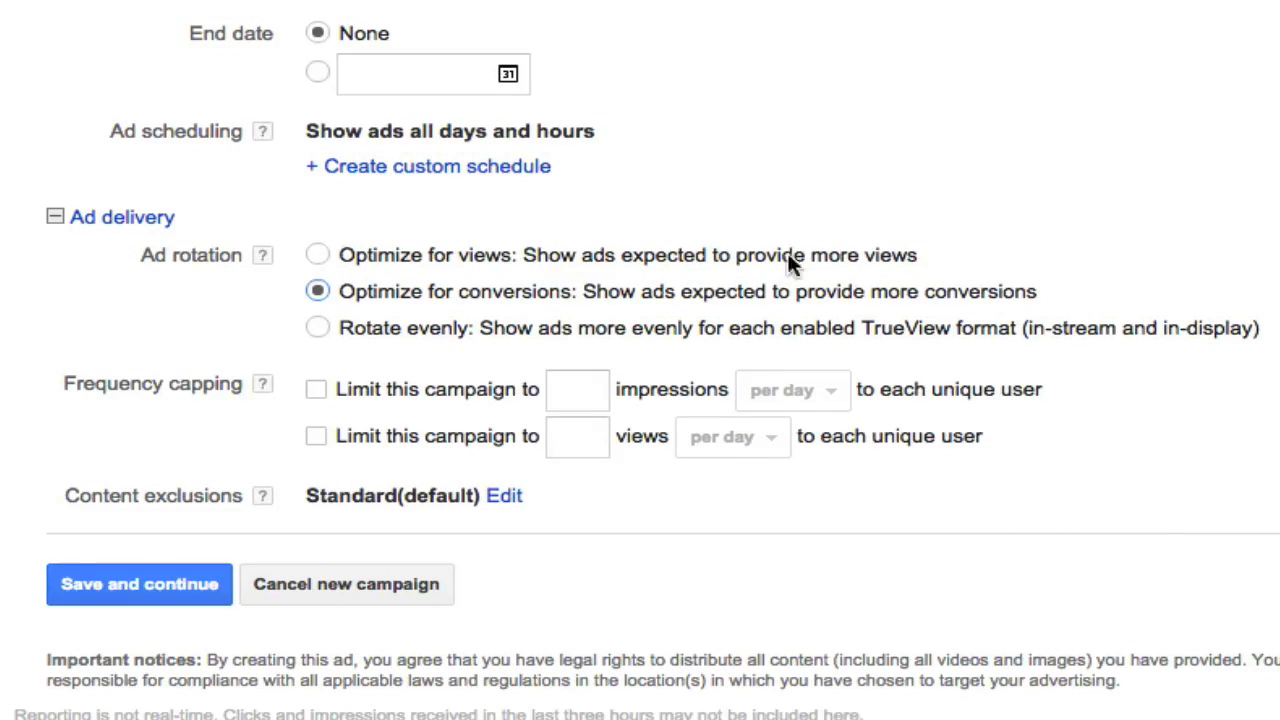
pyautogui.click(138, 584)
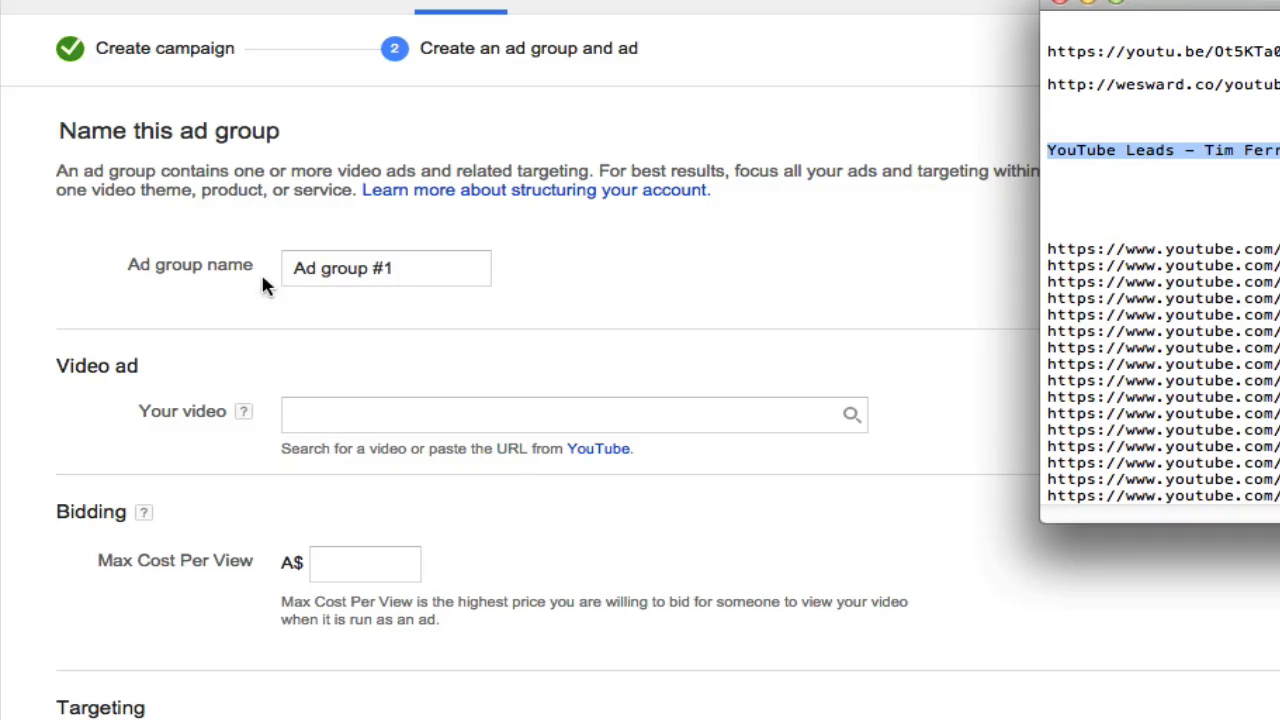
# - Replace the default ad group name with the copied "YouTube Leads - Tim Ferriss" name
pyautogui.click(398, 266)
pyautogui.moveTo(396, 268); pyautogui.dragTo(270, 268)
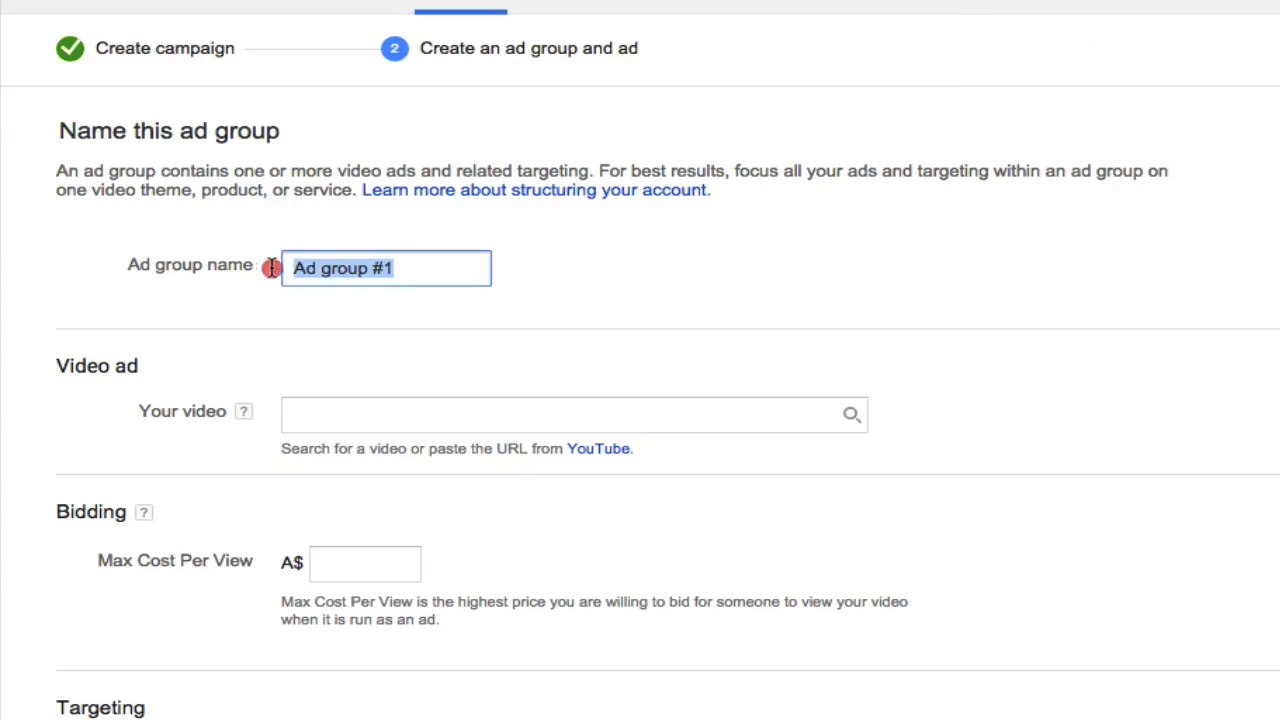
pyautogui.write('YouTube Leads - Tim Ferris - Desktop')
pyautogui.click(713, 242)
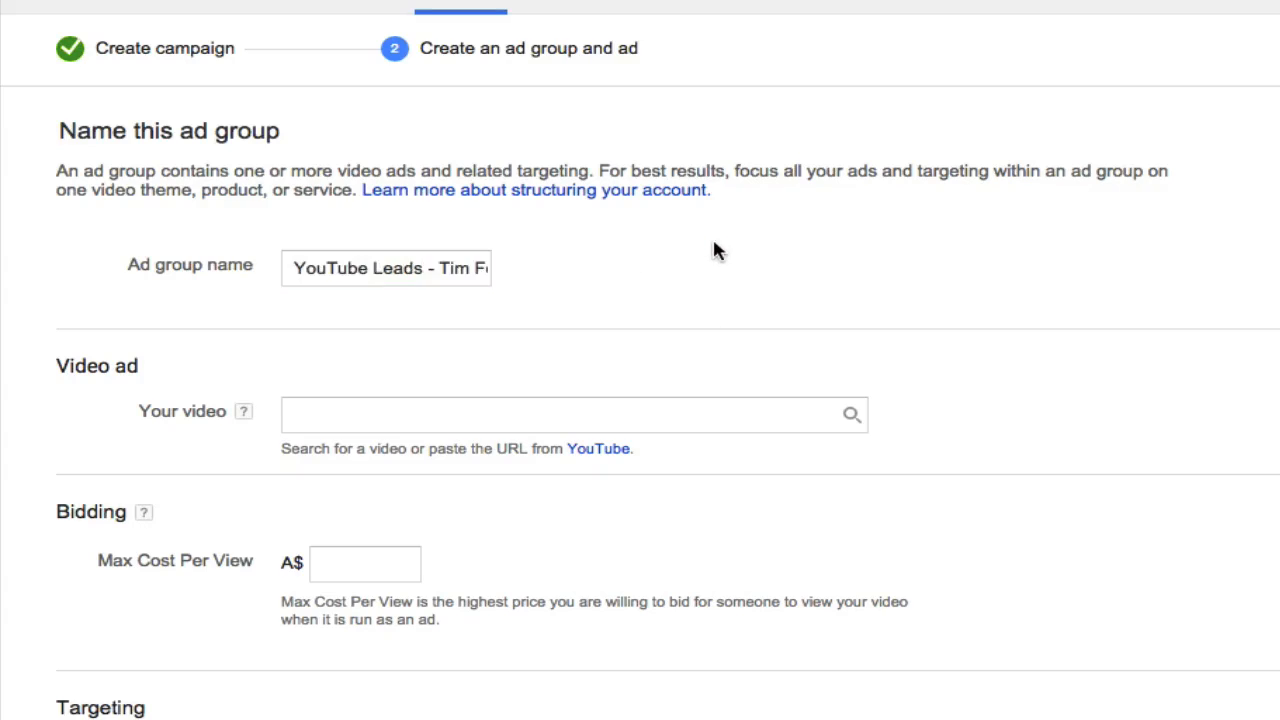
pyautogui.scroll(-1, 714, 250)
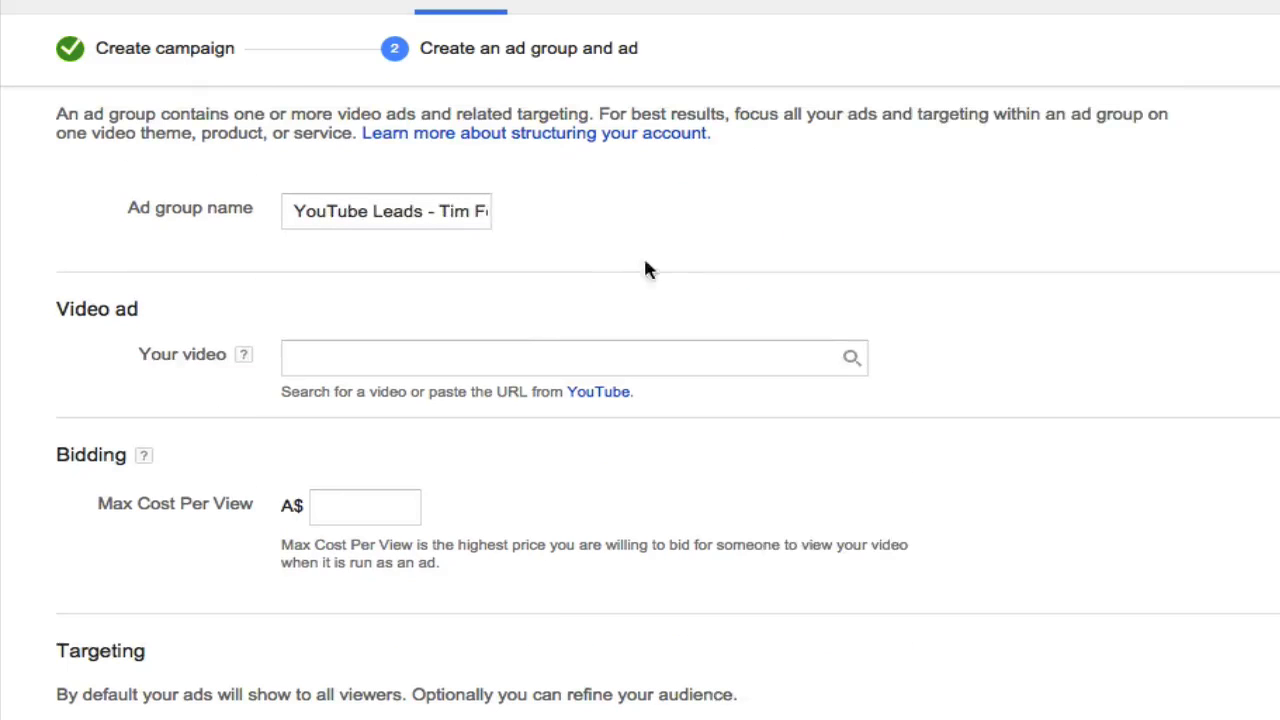
# - Copy the video URL of the YouTube Lead Generation video from its YouTube Video Manager page
pyautogui.click(503, 365)
pyautogui.scroll(1, 777, 280)
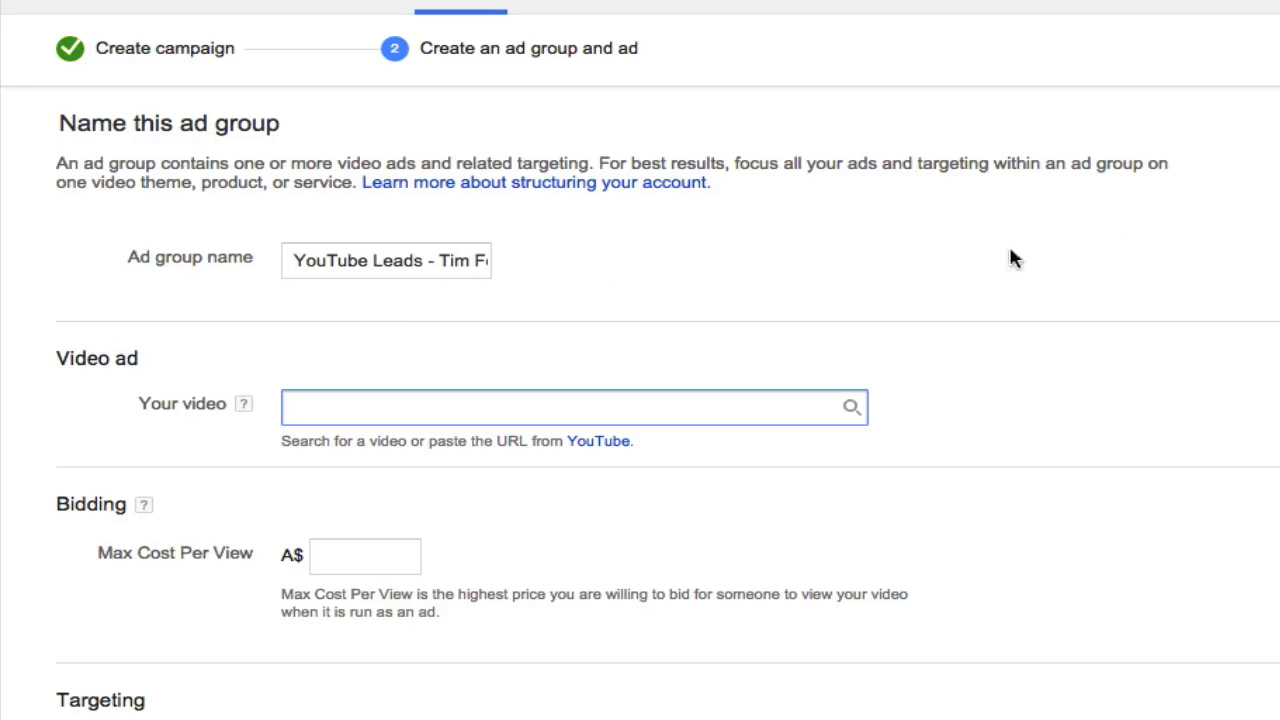
pyautogui.click(928, 44)
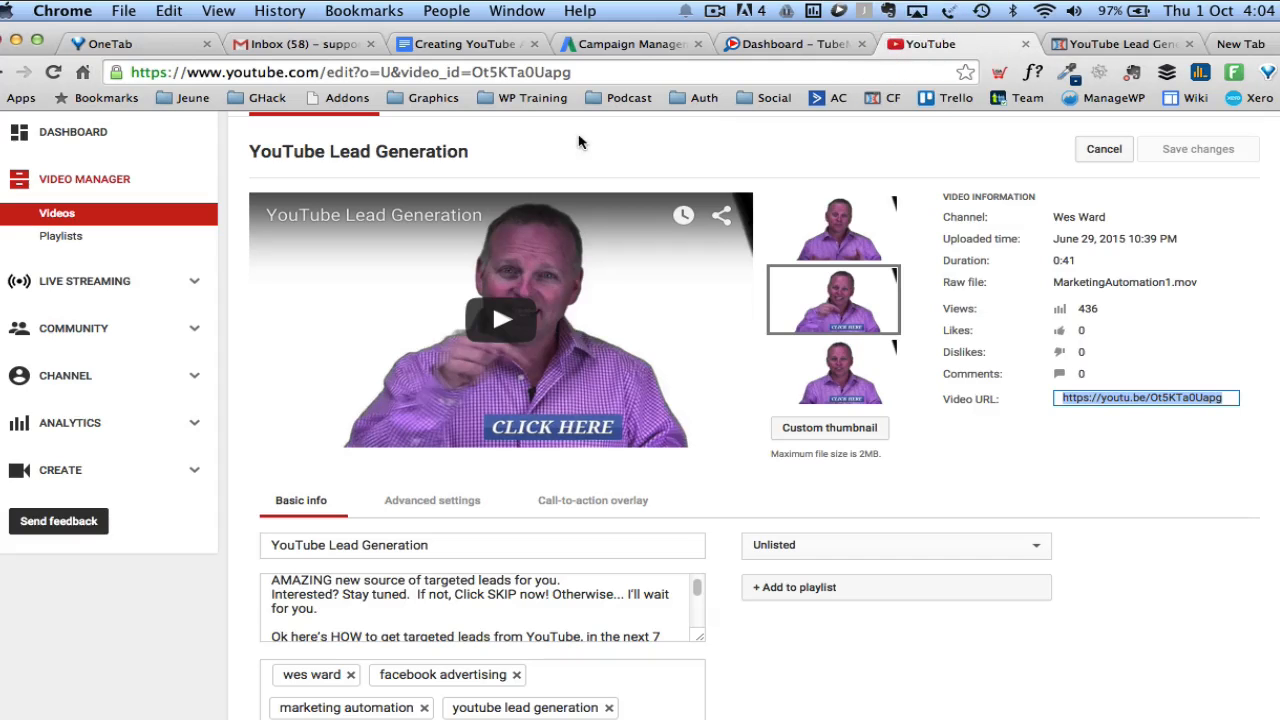
pyautogui.click(1158, 399)
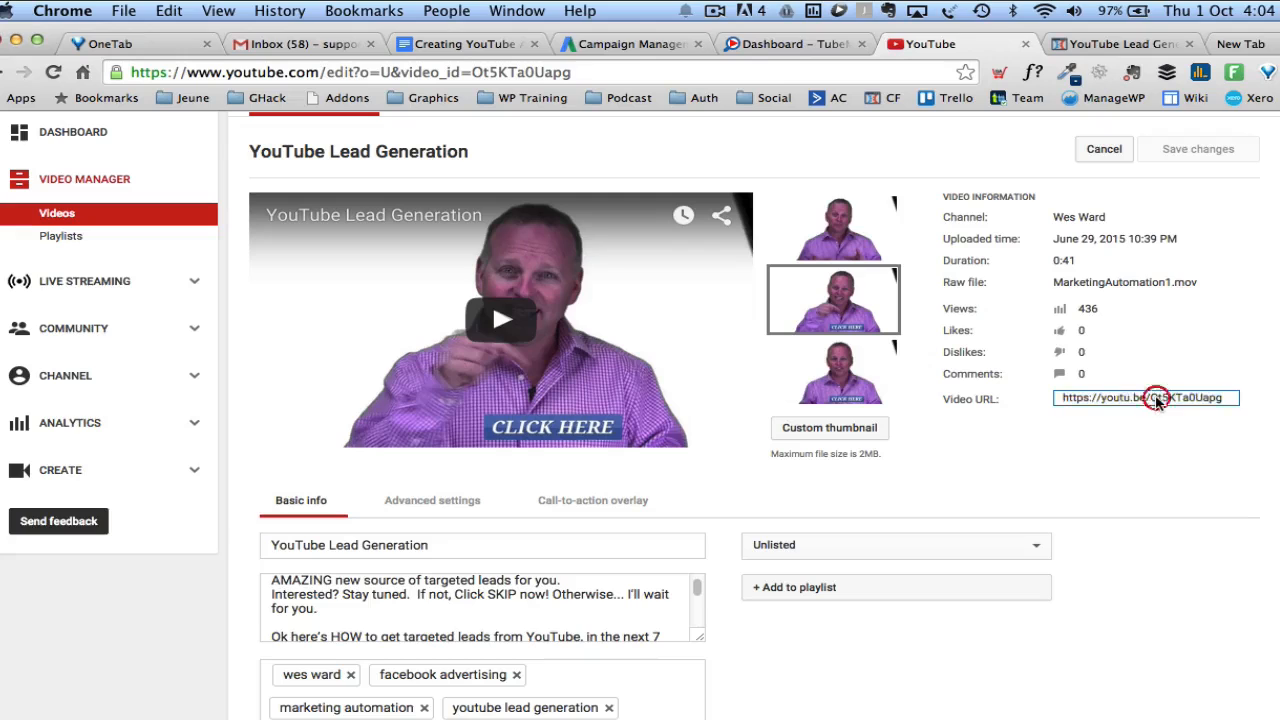
pyautogui.click(1158, 399)
pyautogui.press('super+c')
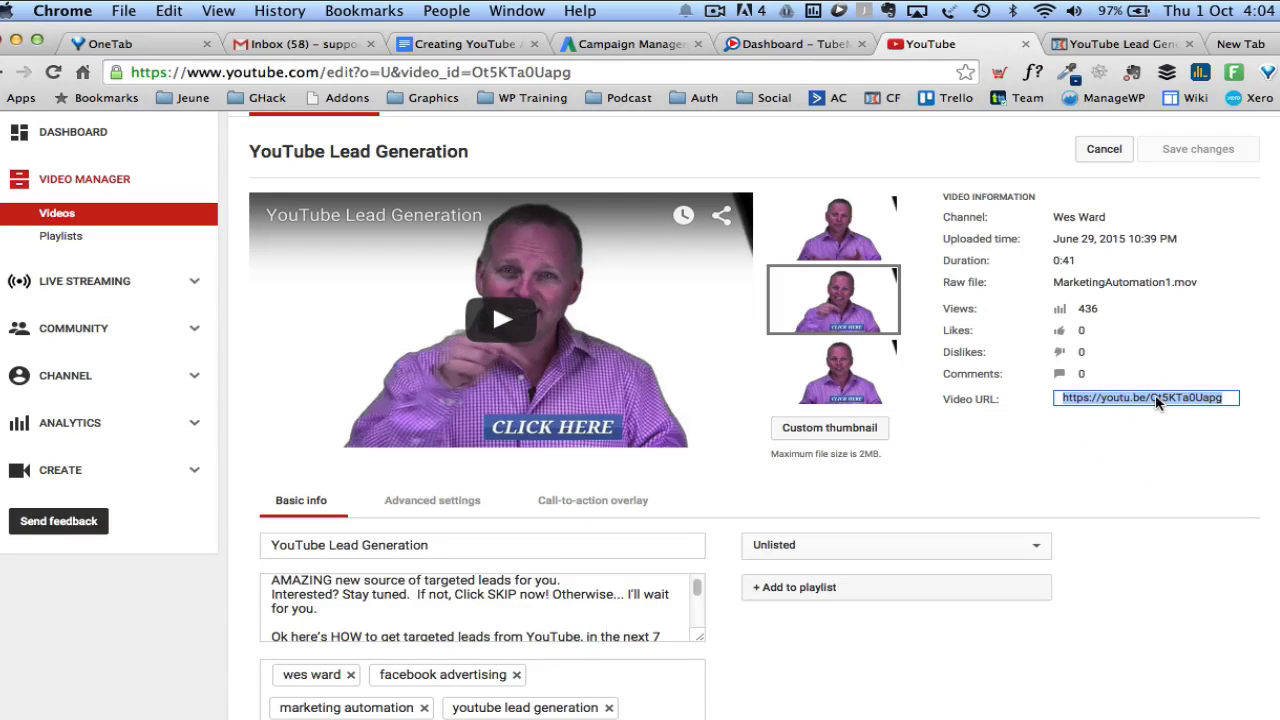
pyautogui.click(643, 45)
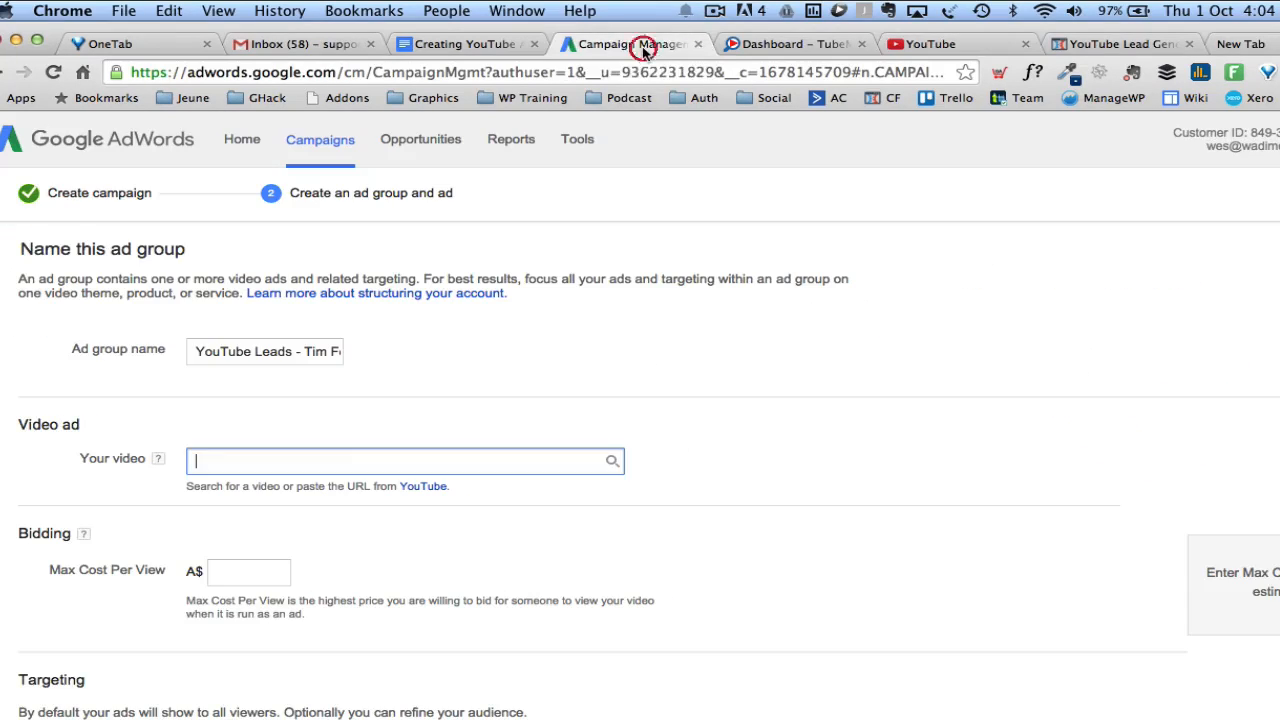
pyautogui.click(263, 462)
pyautogui.press('super+v')
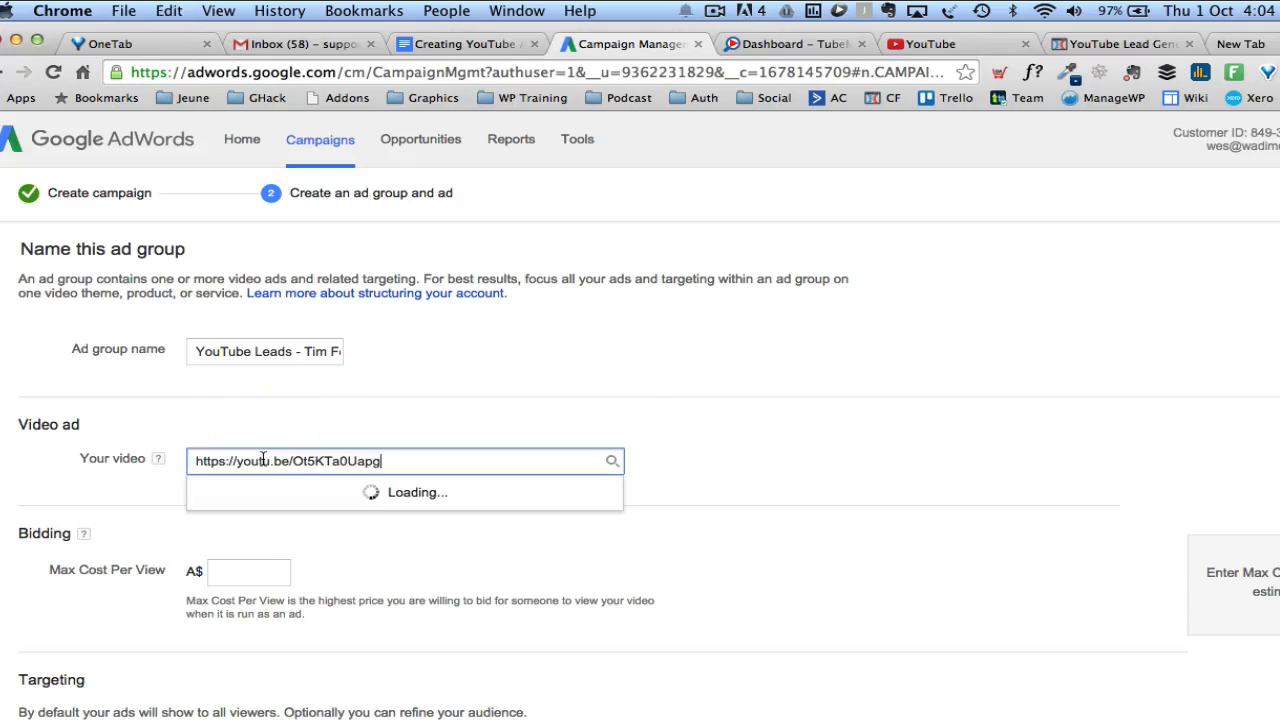
pyautogui.click(830, 416)
pyautogui.scroll(-2, 830, 416)
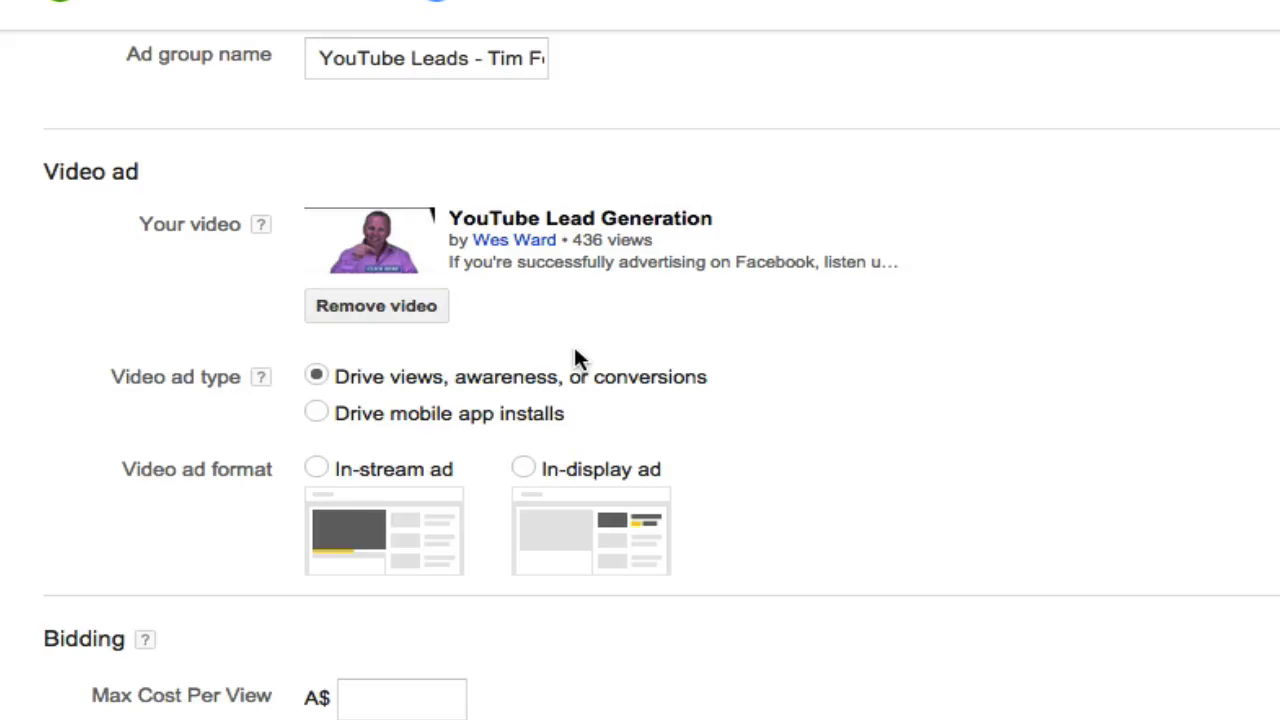
pyautogui.click(317, 469)
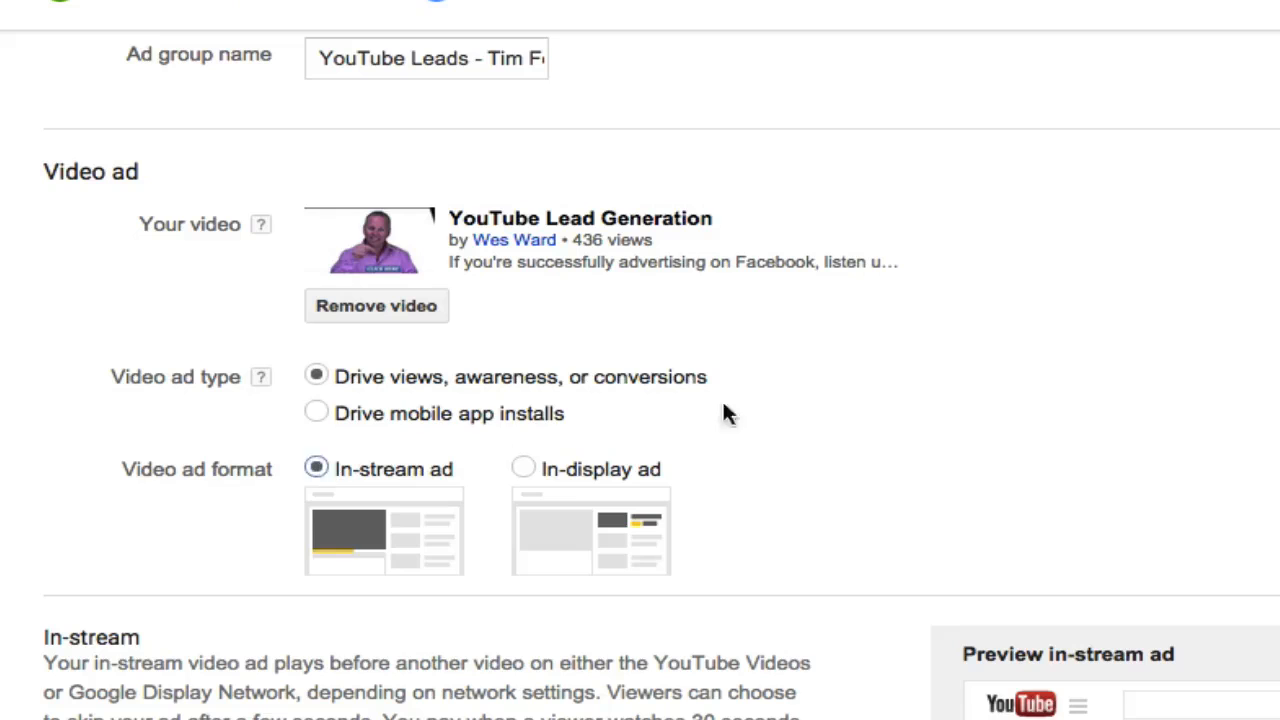
# - Set the in-stream ad's display URL to WesWard.co
pyautogui.scroll(-5, 1203, 373)
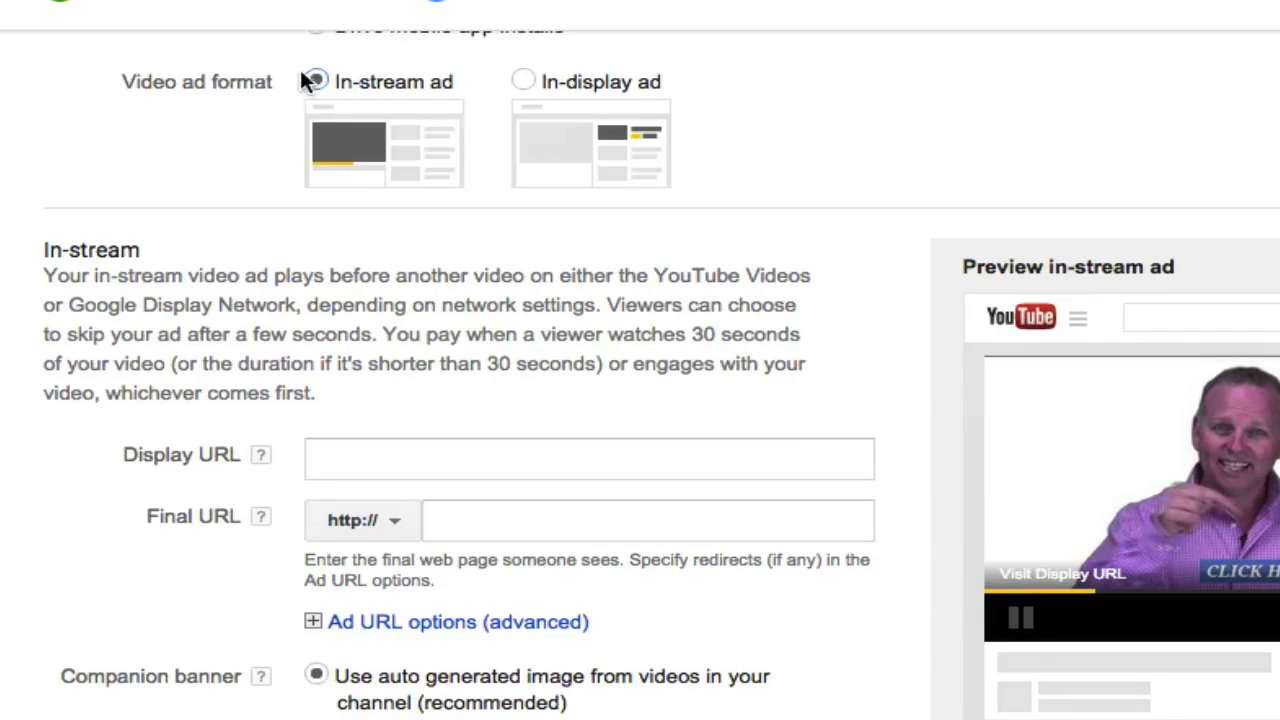
pyautogui.scroll(-2, 676, 249)
pyautogui.click(432, 314)
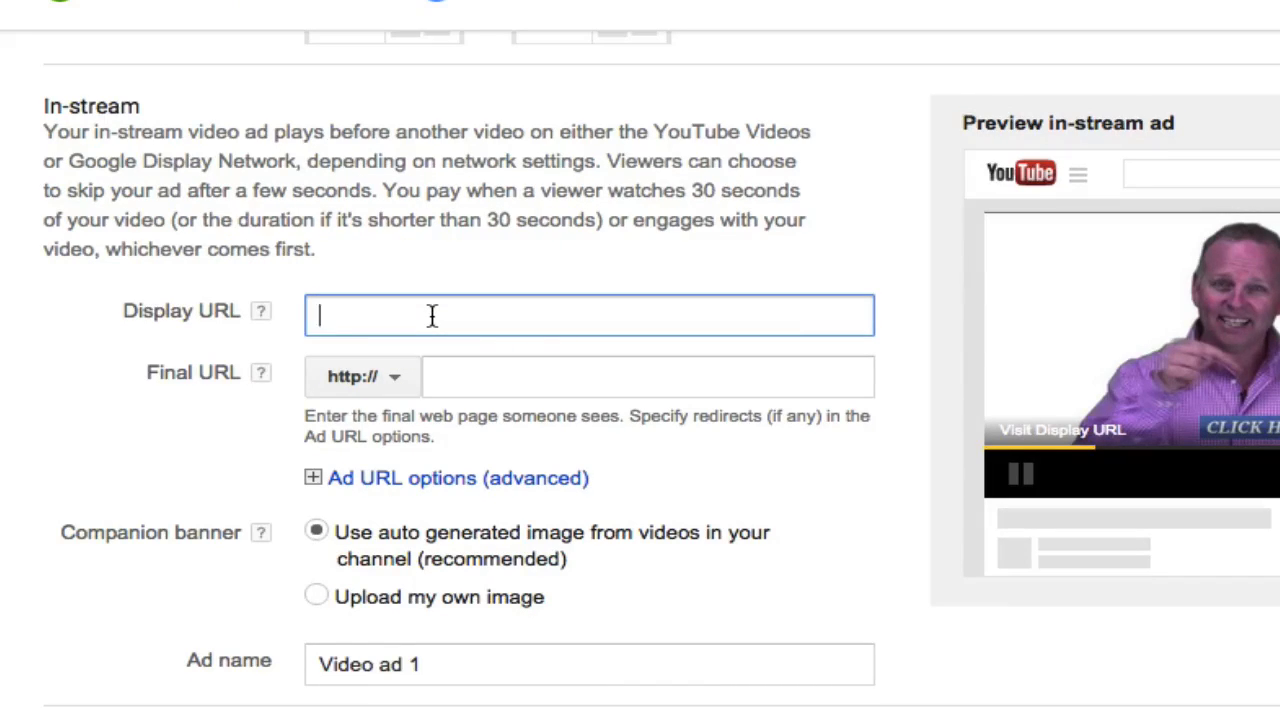
pyautogui.write('We')
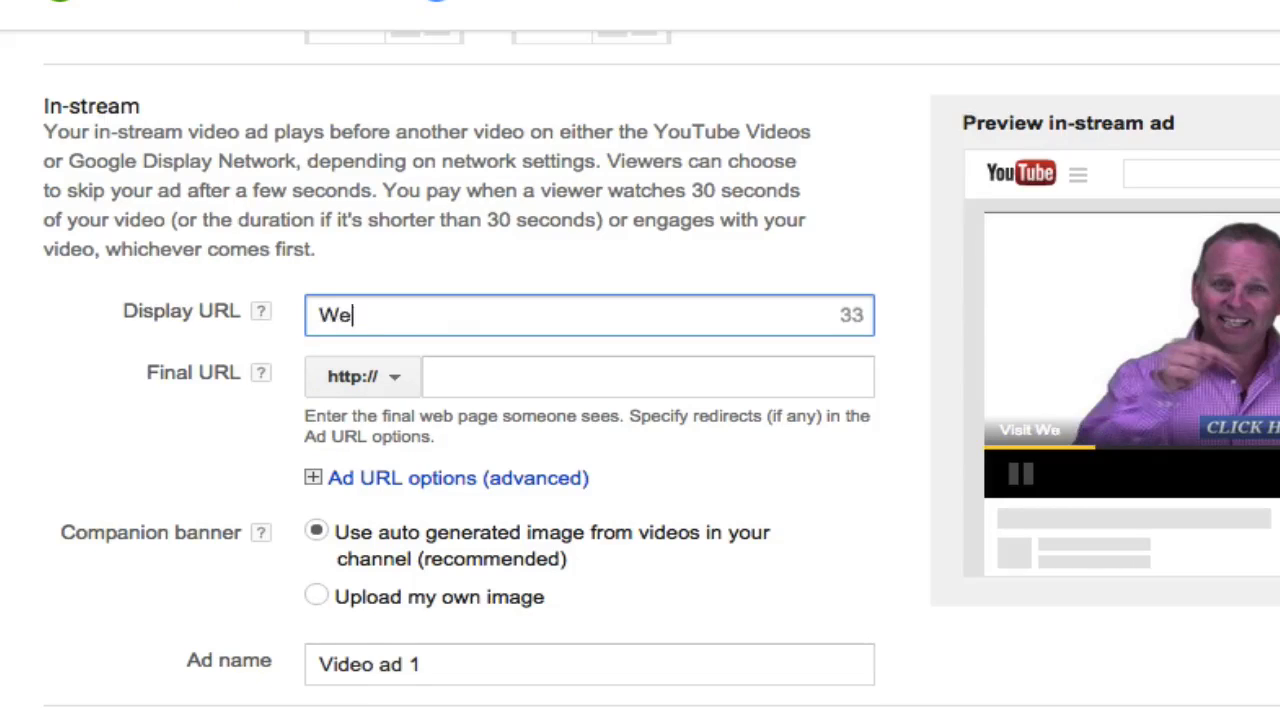
pyautogui.write('sWard.co')
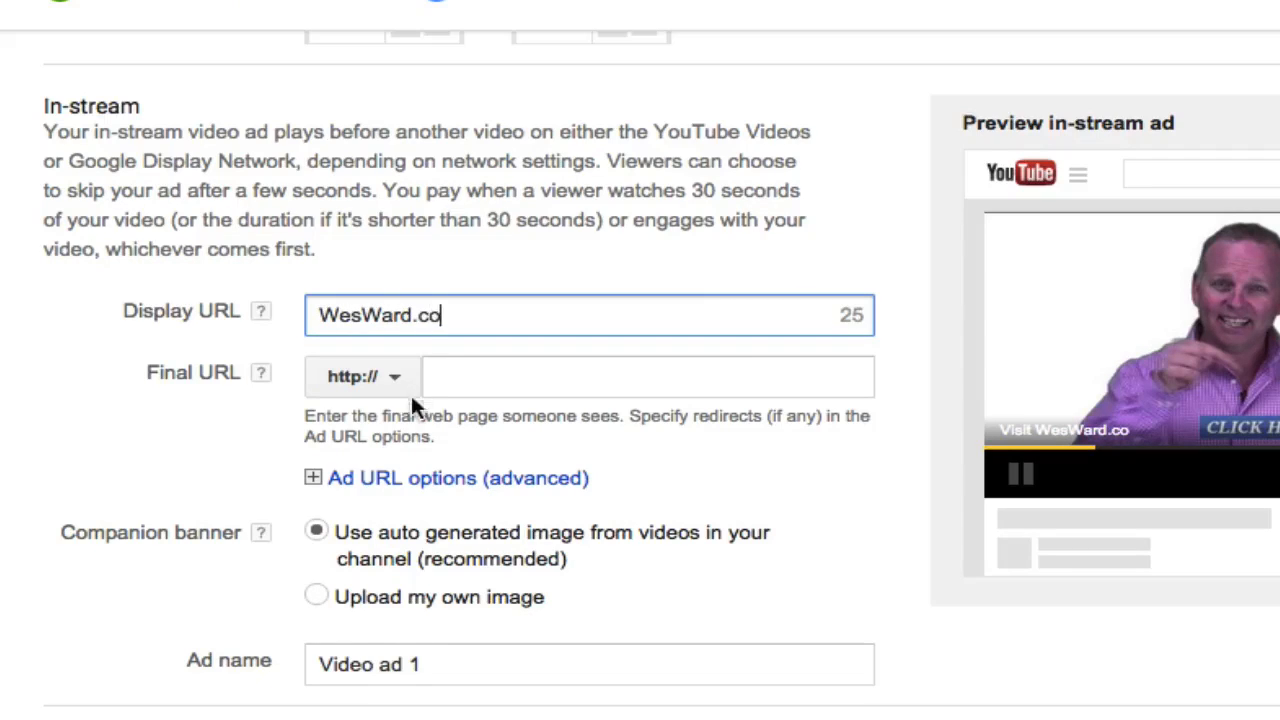
pyautogui.click(509, 376)
pyautogui.hotkey('ctrl', 'v')
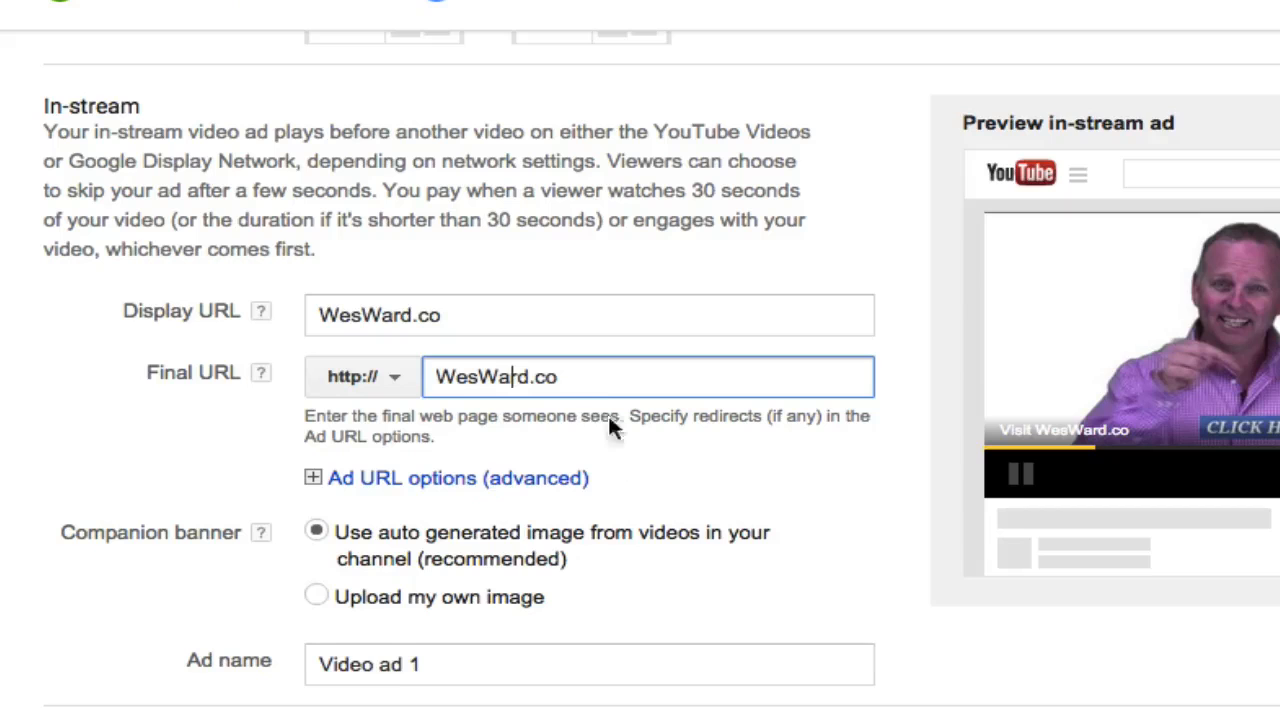
pyautogui.moveTo(580, 376); pyautogui.dragTo(416, 370)
pyautogui.hotkey('ctrl', 'v')
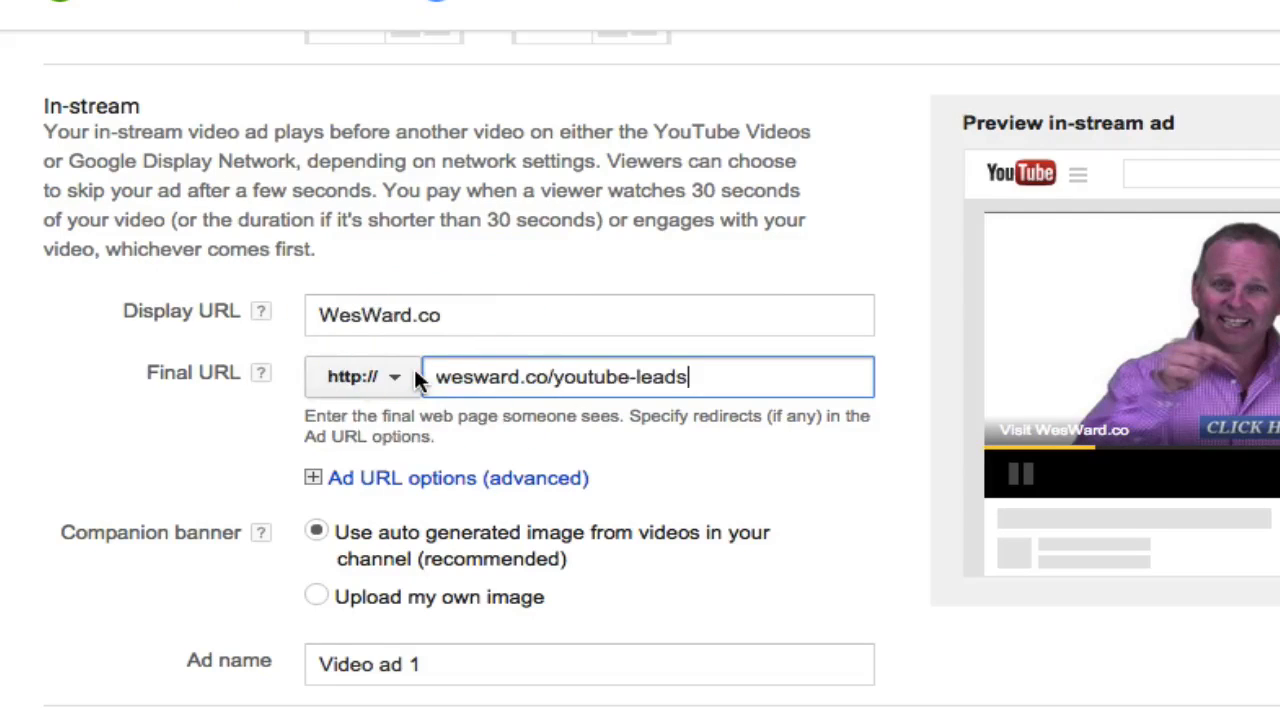
pyautogui.click(788, 437)
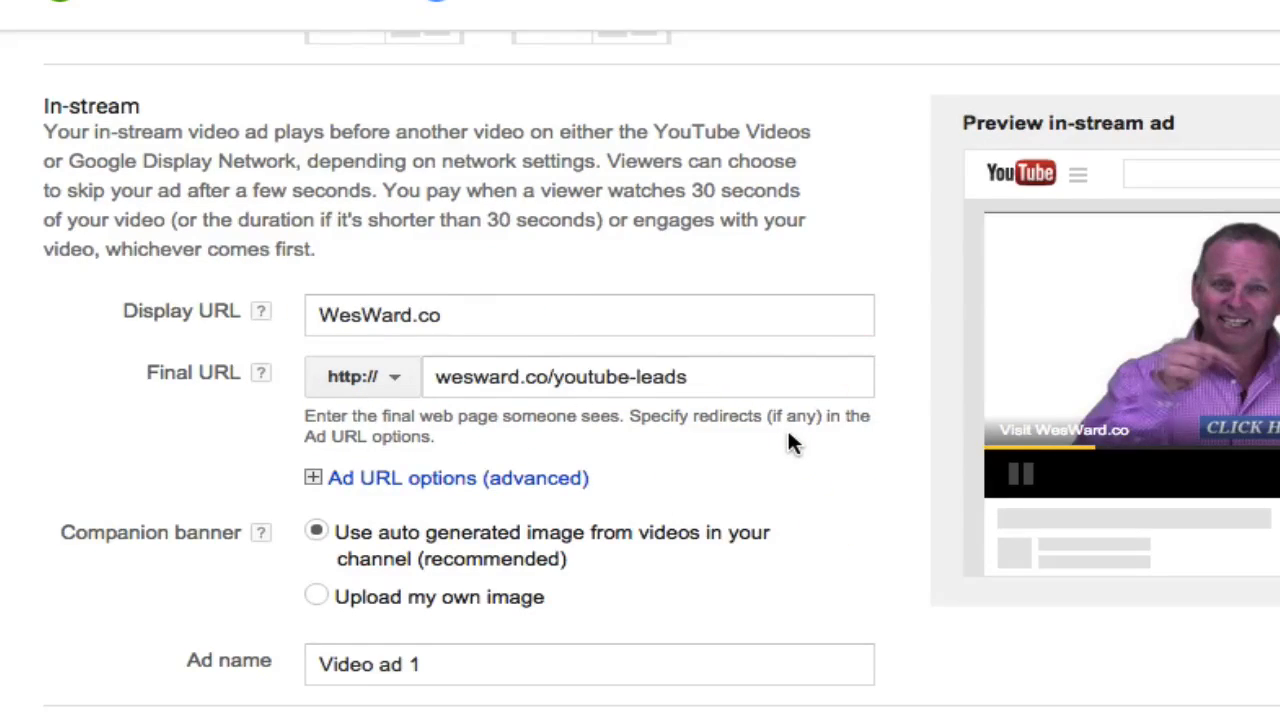
# - Rename the video ad as YouTube Leads
pyautogui.scroll(-2, 789, 441)
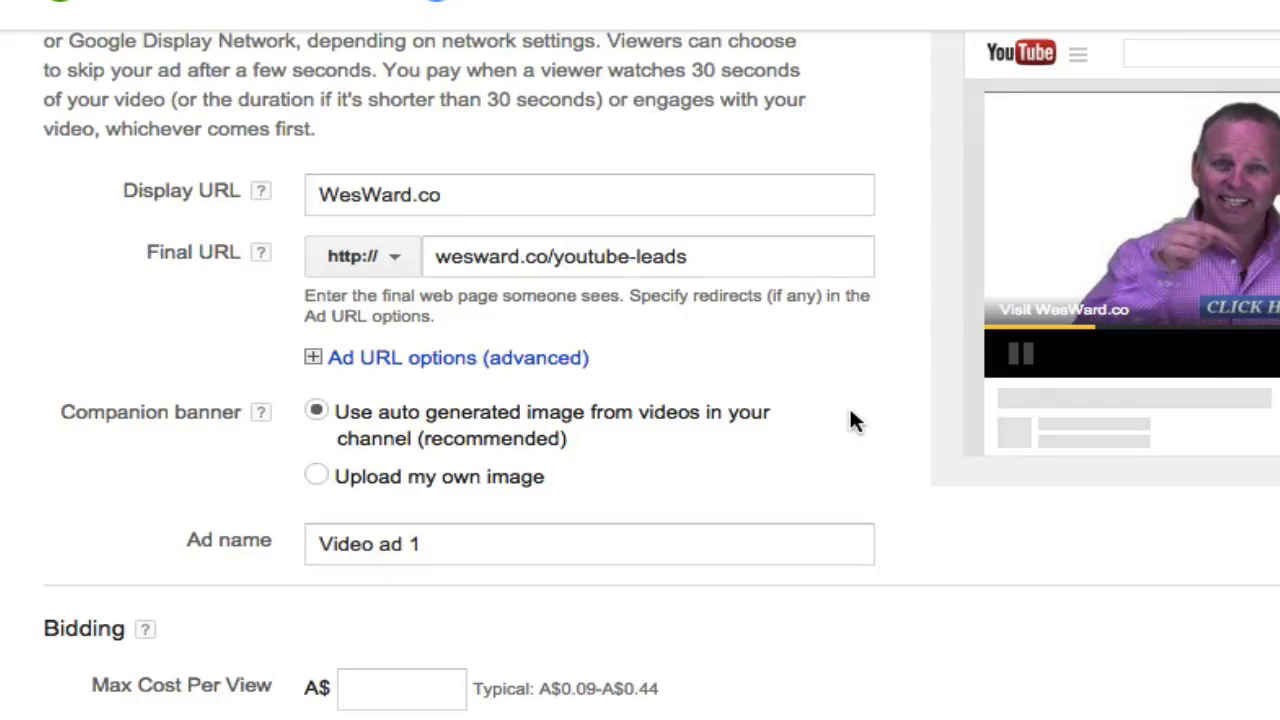
pyautogui.scroll(-1, 849, 420)
pyautogui.moveTo(425, 474); pyautogui.dragTo(323, 476)
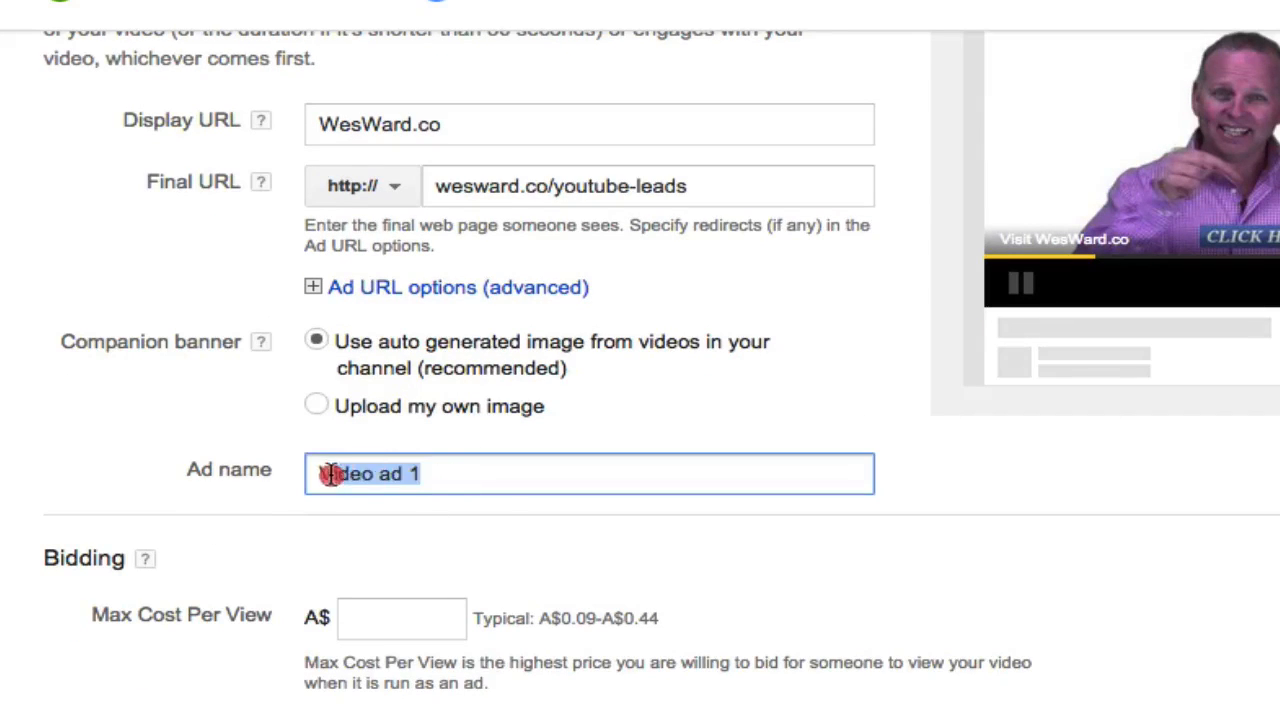
pyautogui.write('YouTube')
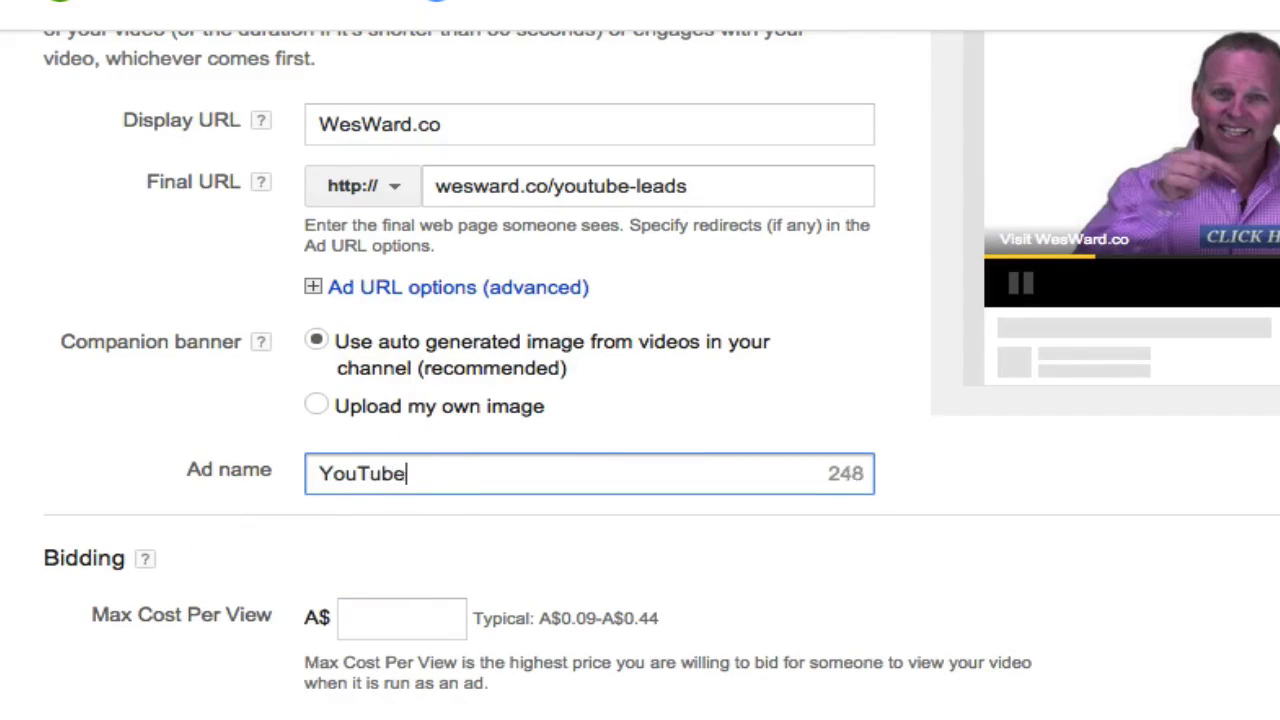
pyautogui.write(' Leadds')
pyautogui.press('BackSpace')
pyautogui.press('BackSpace')
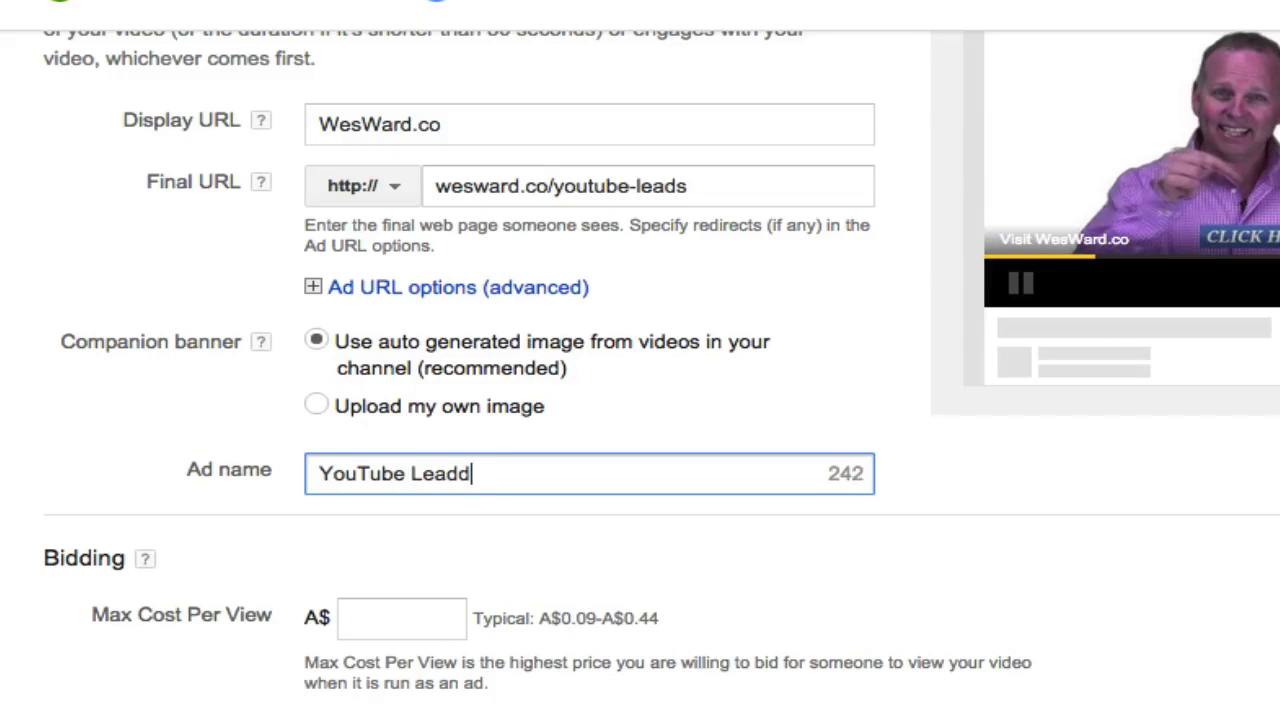
pyautogui.write('s')
pyautogui.click(772, 543)
# - Set the ad group's maximum cost per view to A$1.00
pyautogui.scroll(-3, 740, 543)
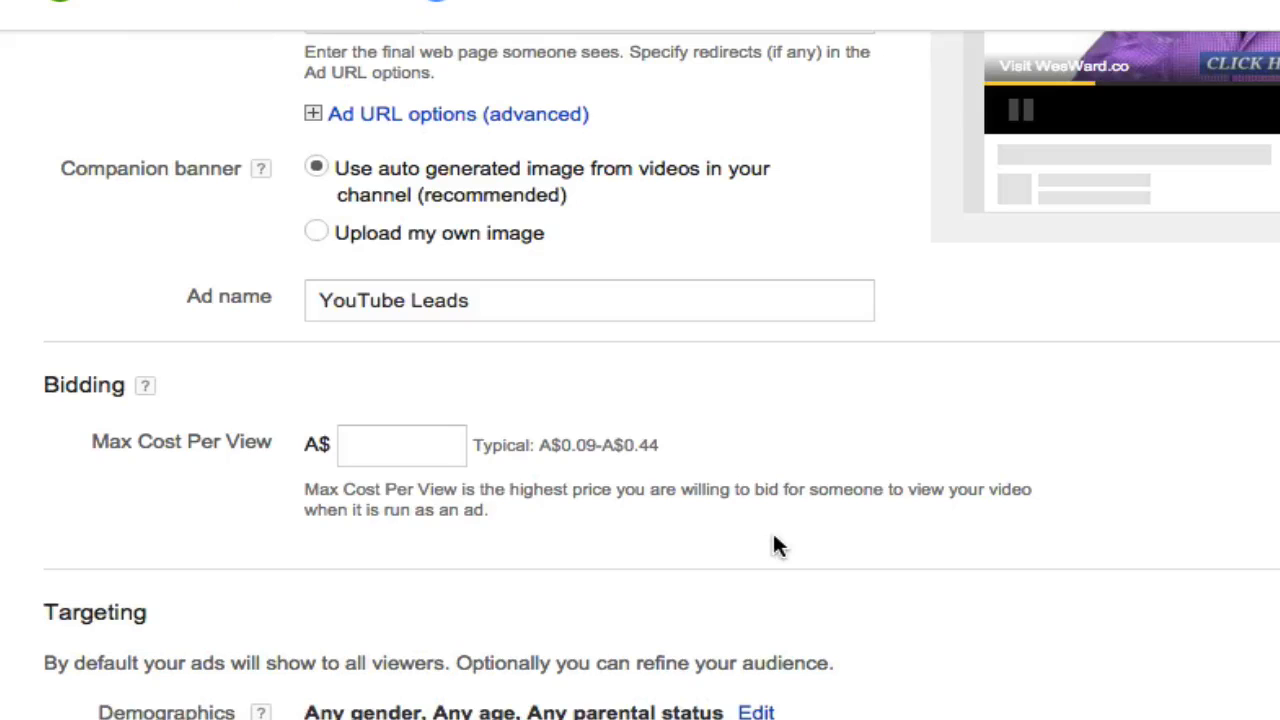
pyautogui.moveTo(540, 446); pyautogui.dragTo(658, 447)
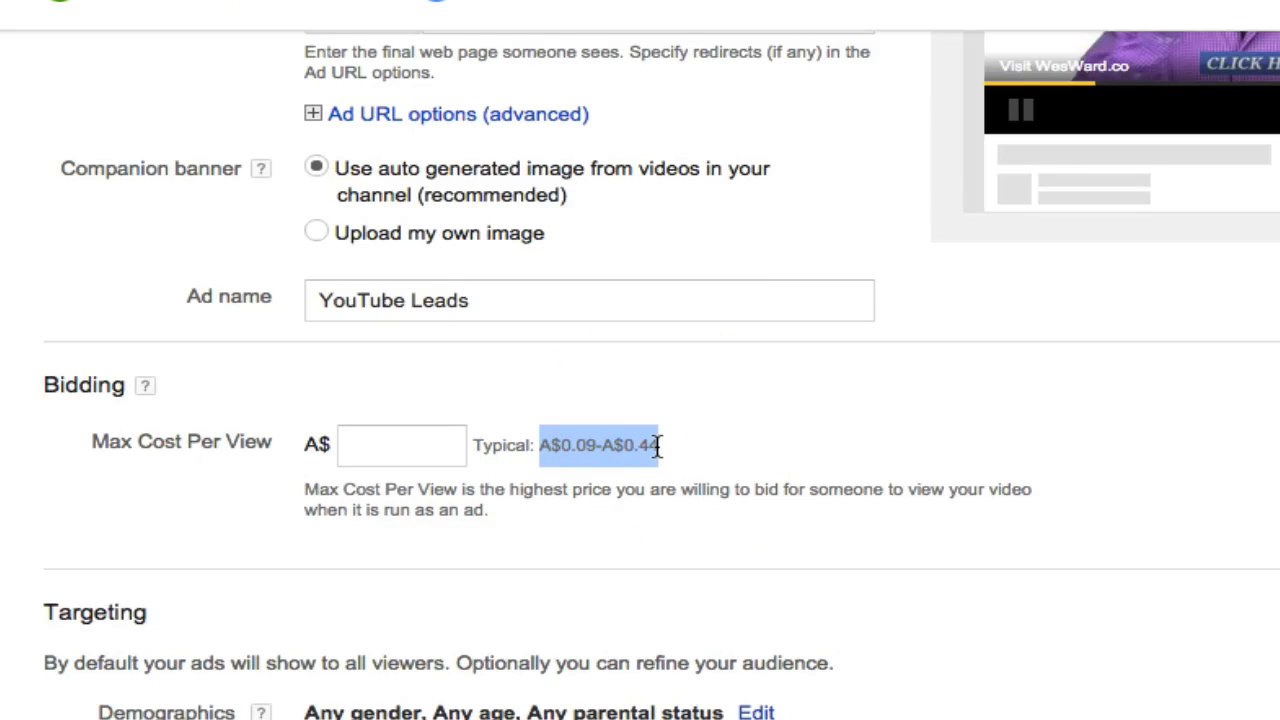
pyautogui.click(422, 445)
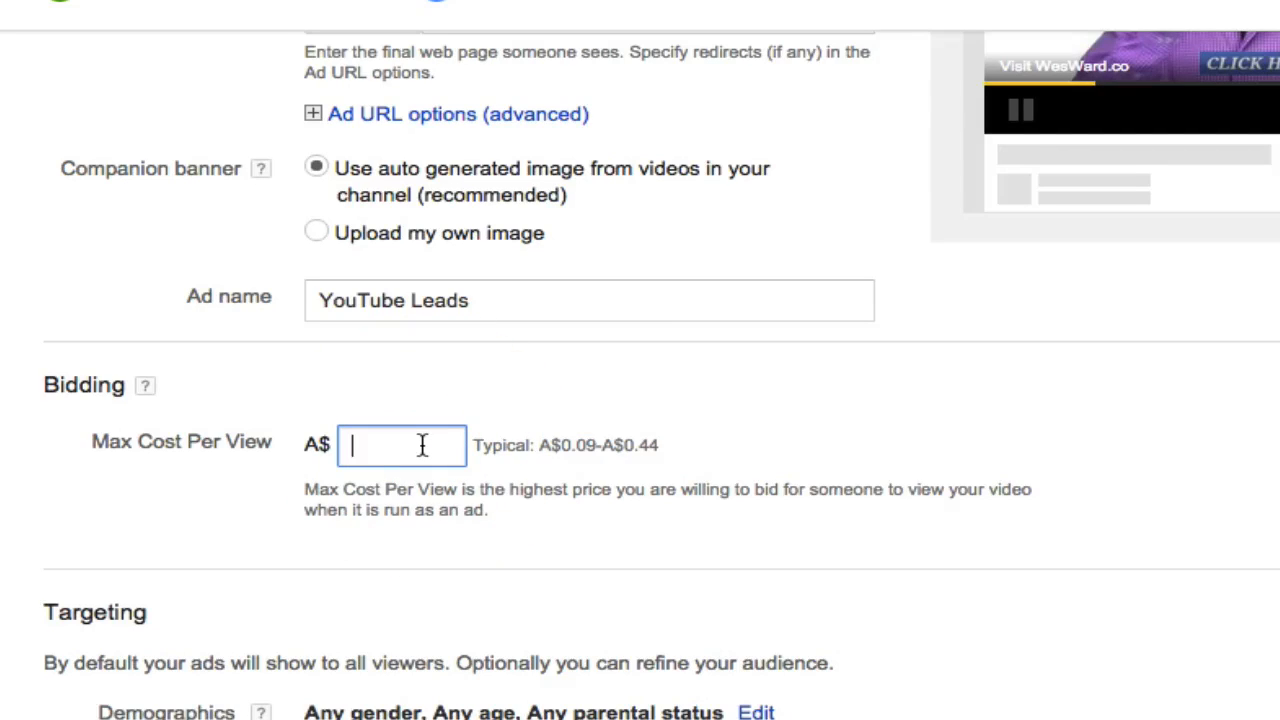
pyautogui.write('1')
pyautogui.click(843, 490)
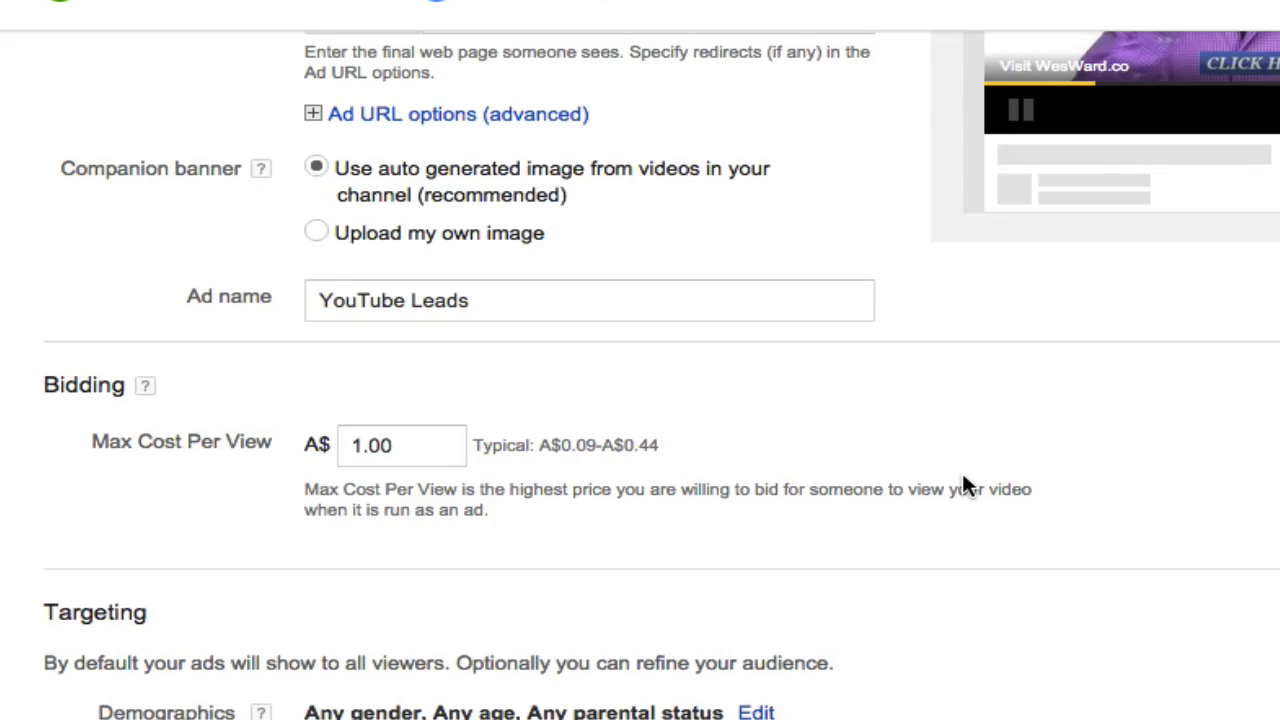
# - Review the Campaign #1 desktop entry and its ad group split in the Adwords strategy document
pyautogui.scroll(-3, 963, 477)
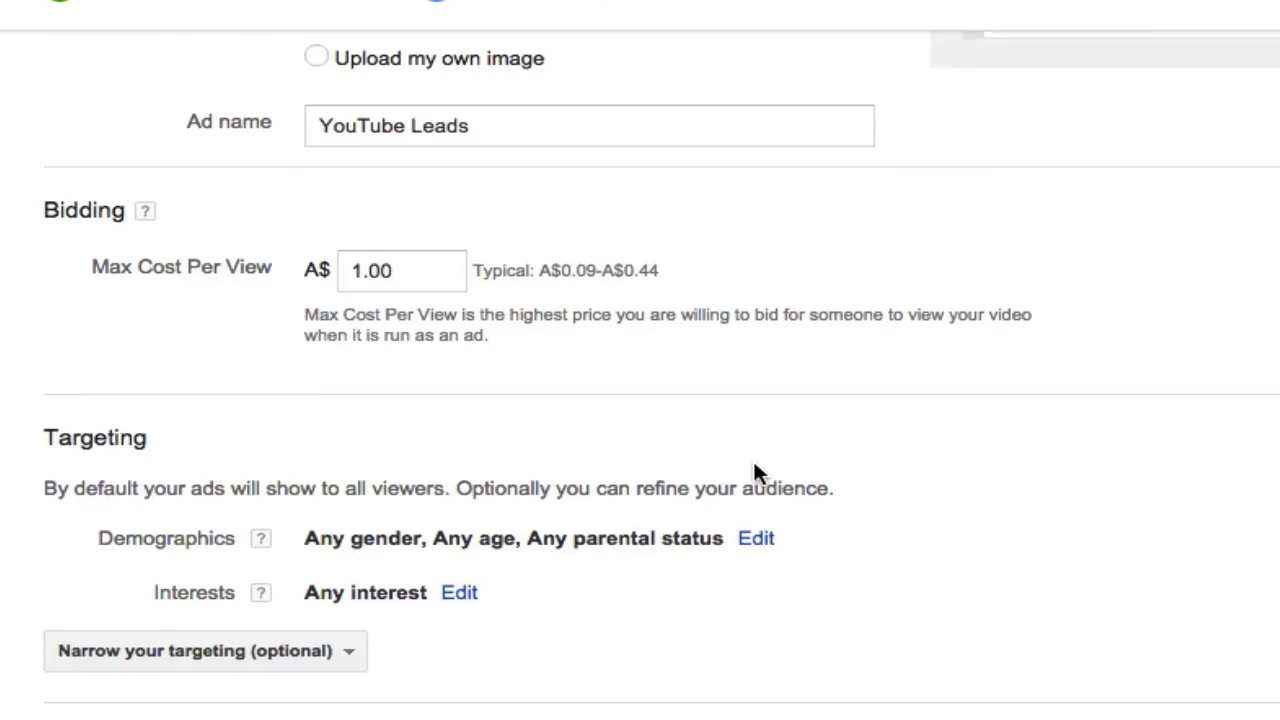
pyautogui.scroll(-1, 677, 471)
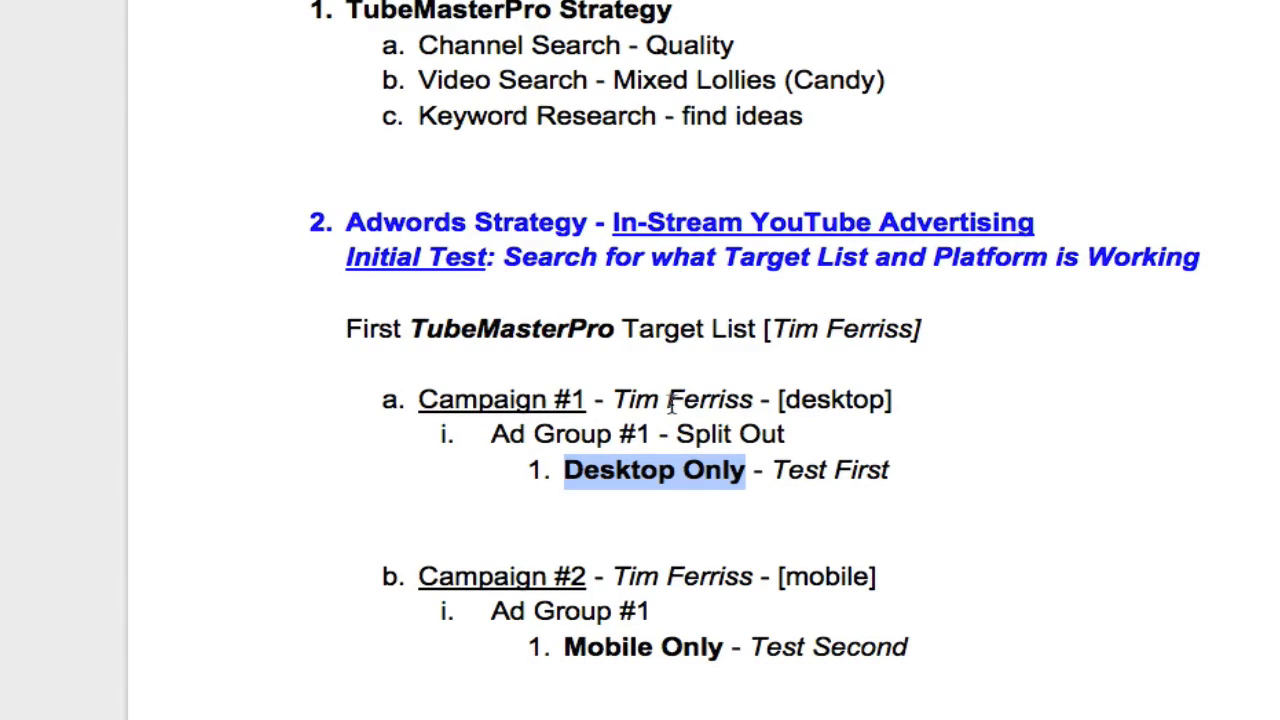
pyautogui.click(670, 399)
pyautogui.click(418, 399)
pyautogui.moveTo(420, 399); pyautogui.dragTo(893, 465)
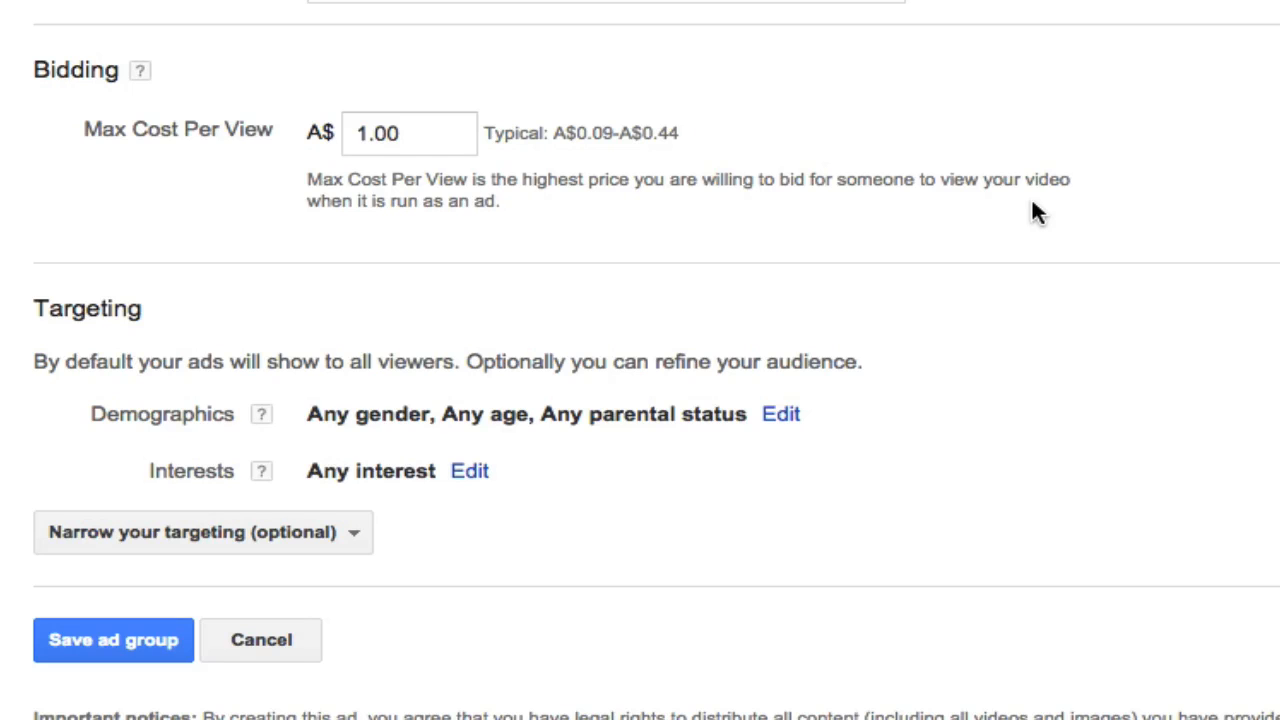
# - Narrow the ad group's targeting by placements and get the manual placement URL entry ready
pyautogui.click(313, 533)
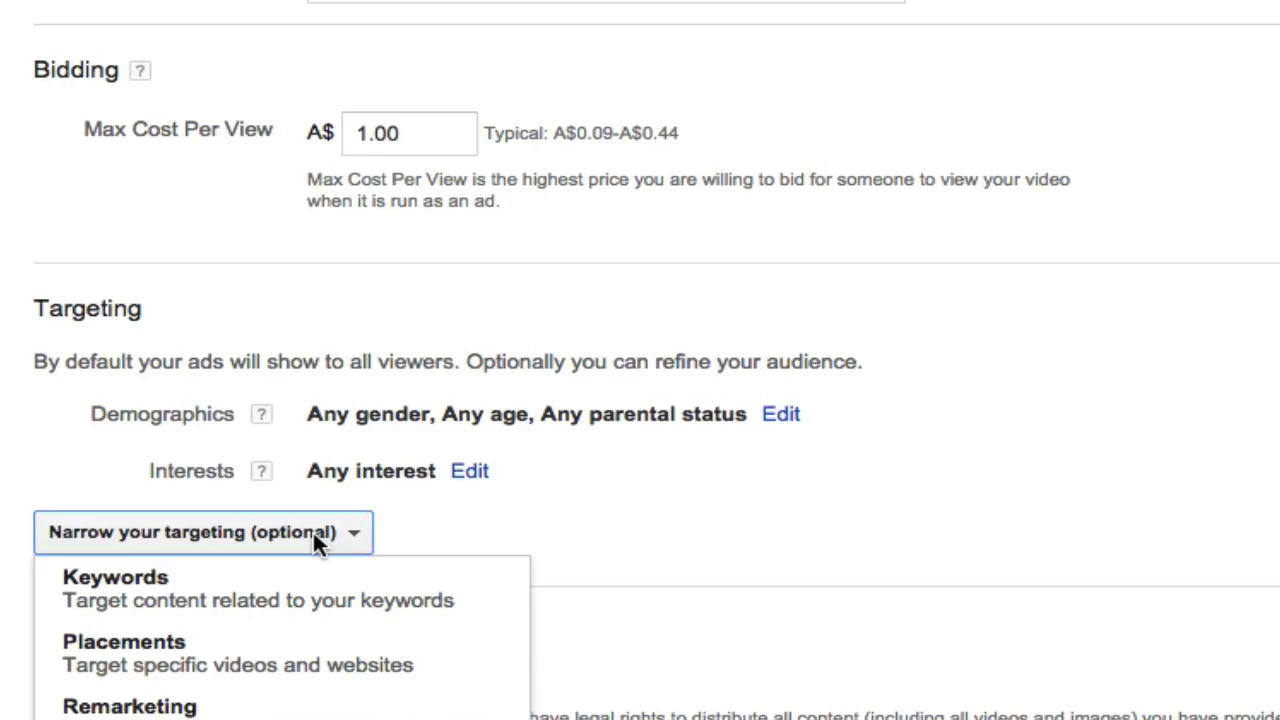
pyautogui.click(143, 655)
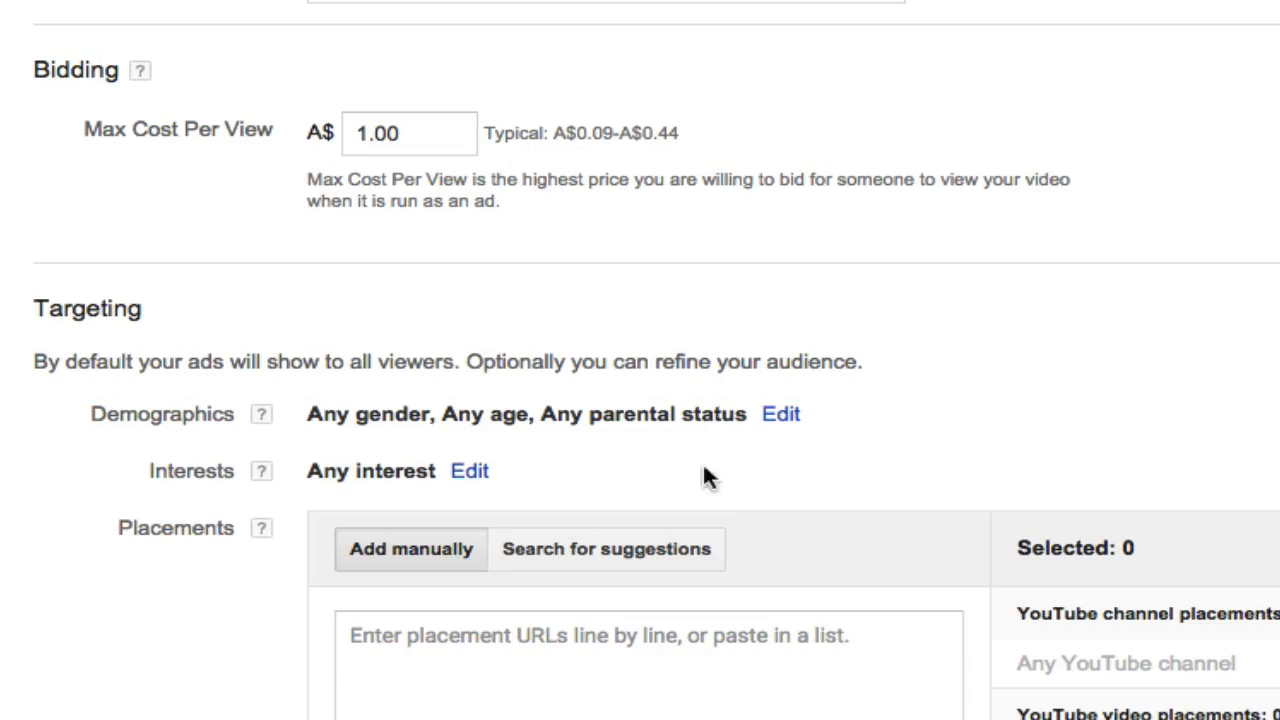
pyautogui.scroll(-3, 757, 423)
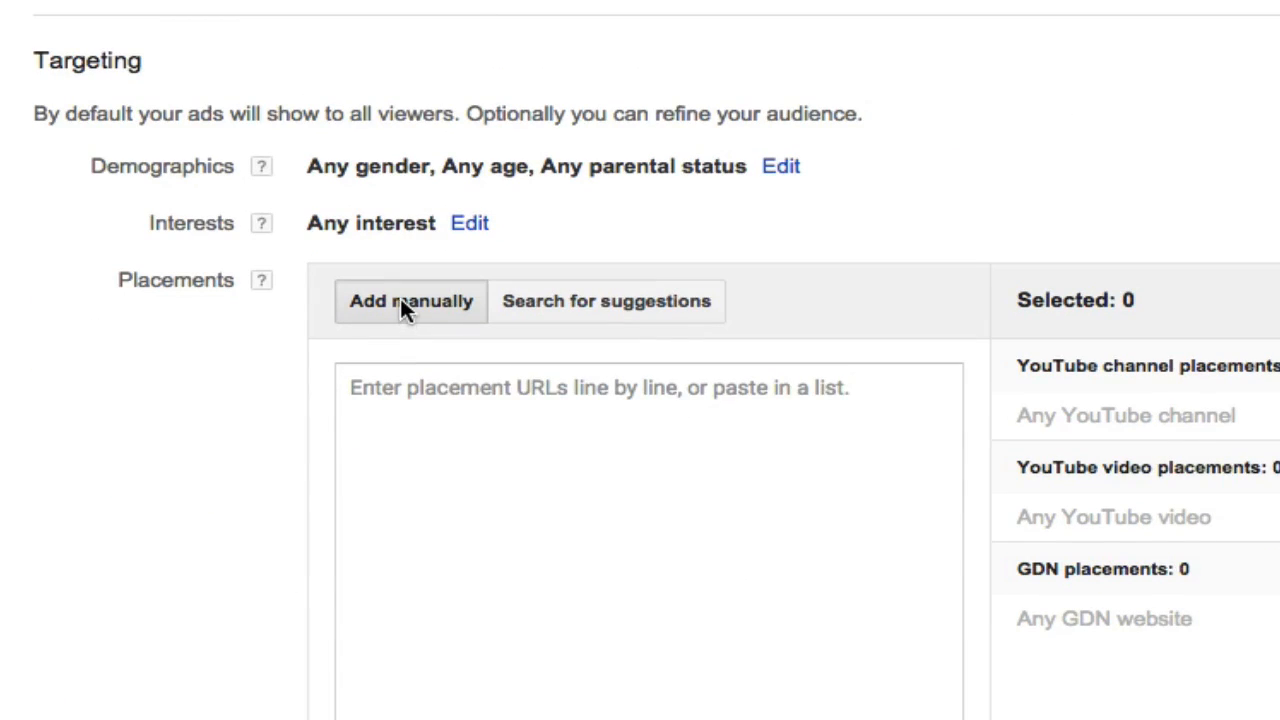
pyautogui.click(395, 395)
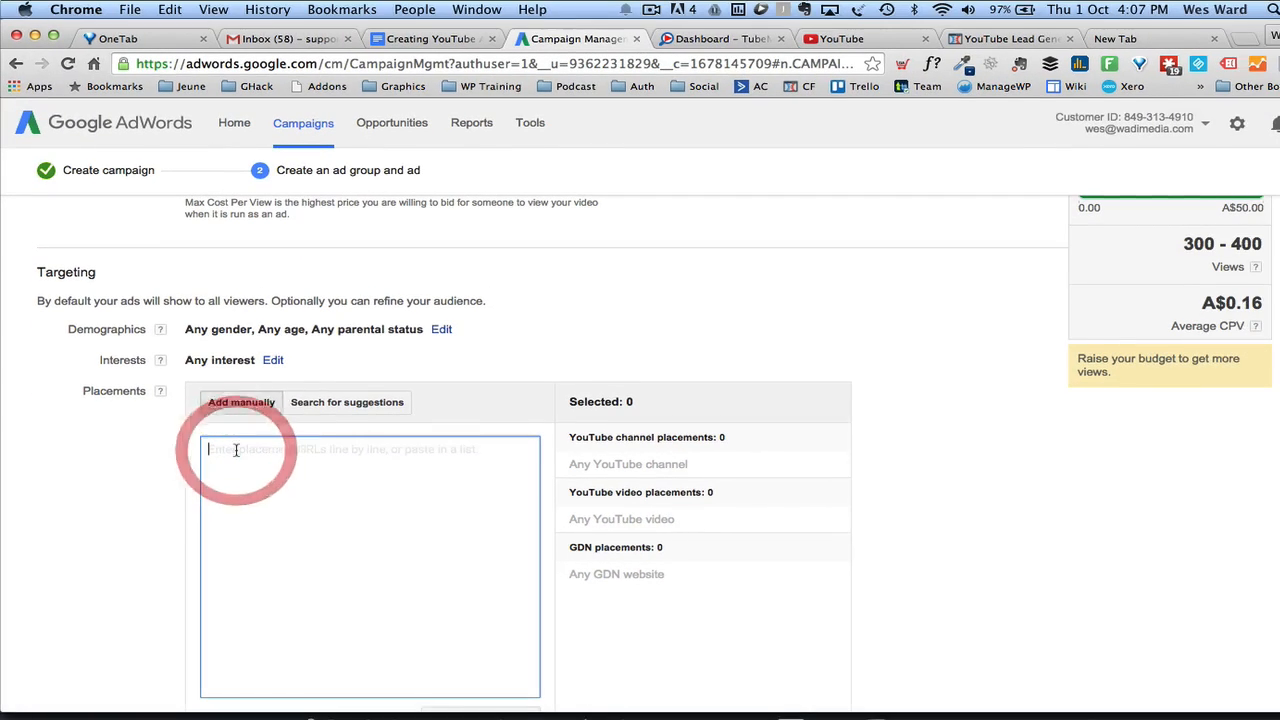
# - Copy the full list of YouTube video URLs from the Untitled 76.txt note and add them as placements of the ad group
pyautogui.click(614, 710)
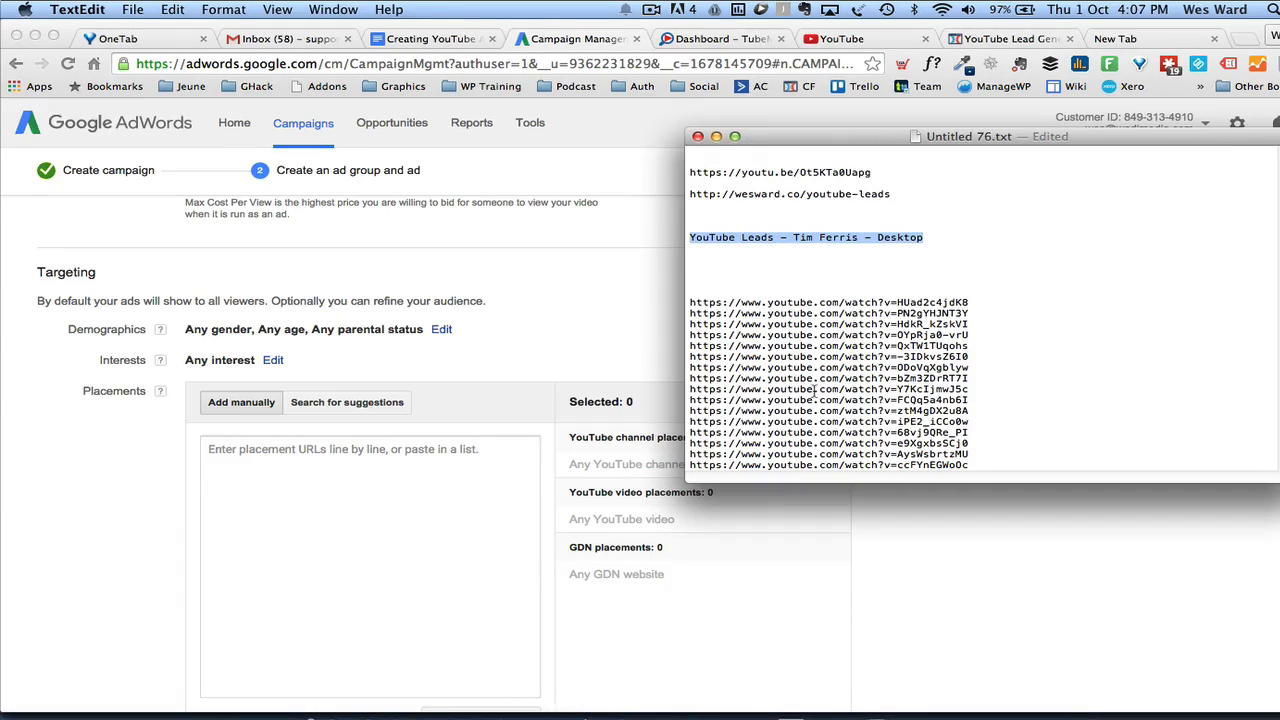
pyautogui.moveTo(692, 302); pyautogui.dragTo(985, 460)
pyautogui.press('super+c')
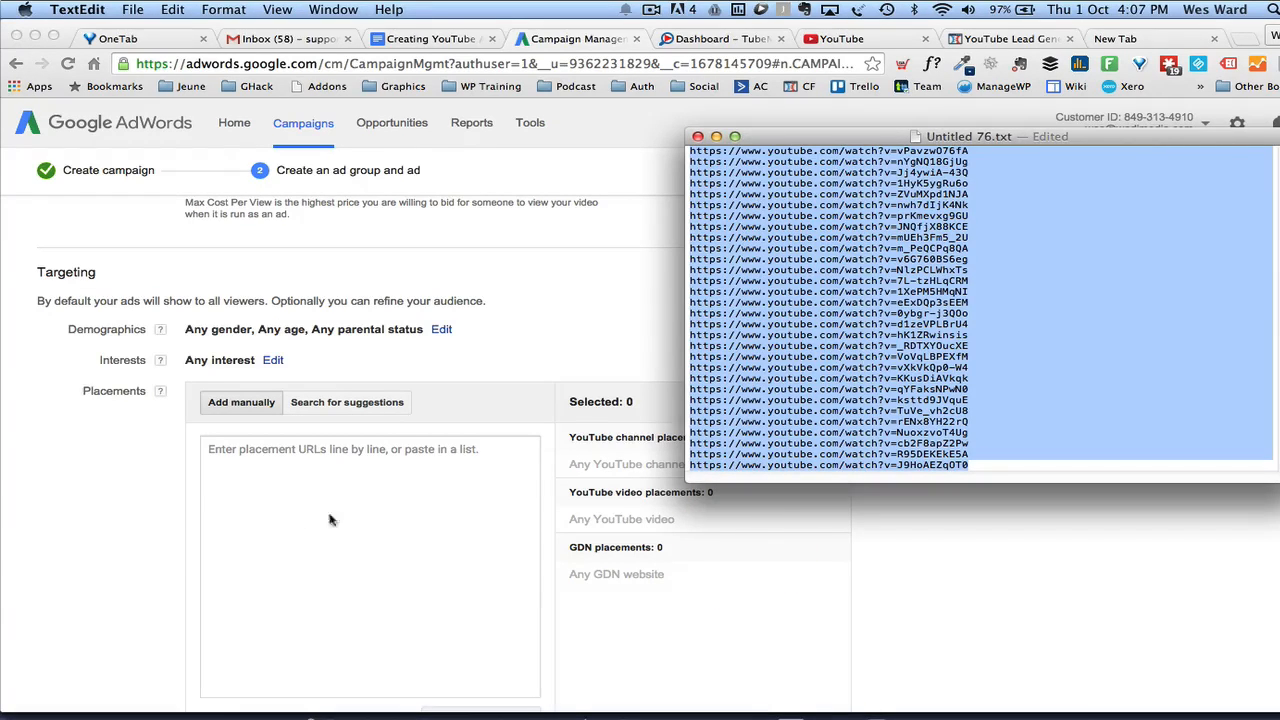
pyautogui.click(296, 458)
pyautogui.press('super+v')
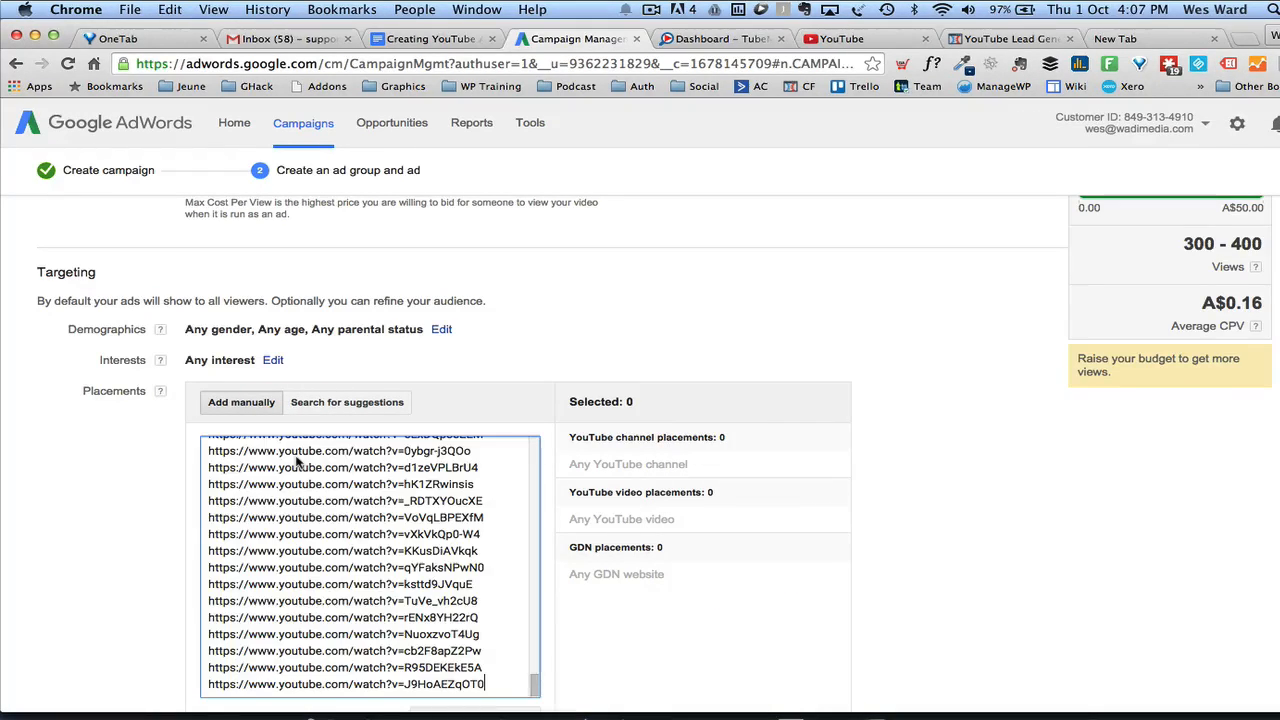
pyautogui.scroll(-3, 296, 458)
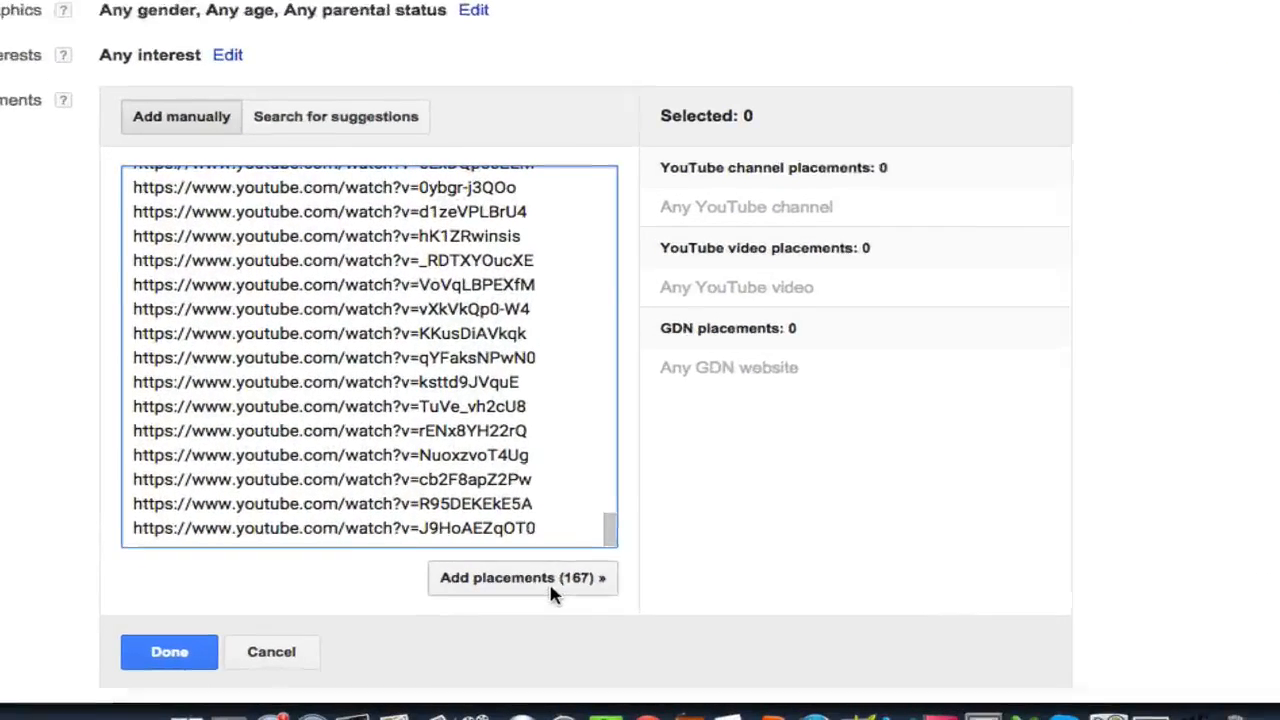
pyautogui.click(550, 580)
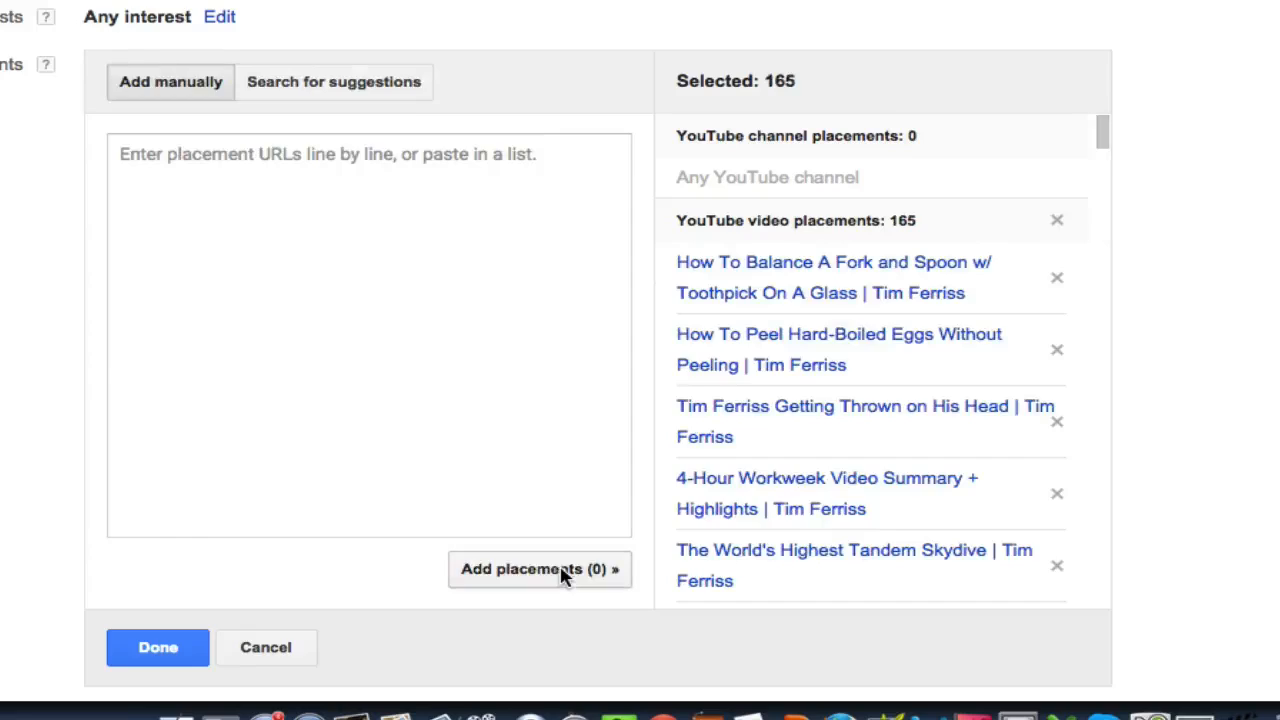
# - Look through the selected video placements, confirm them and save the ad group
pyautogui.scroll(-5, 963, 272)
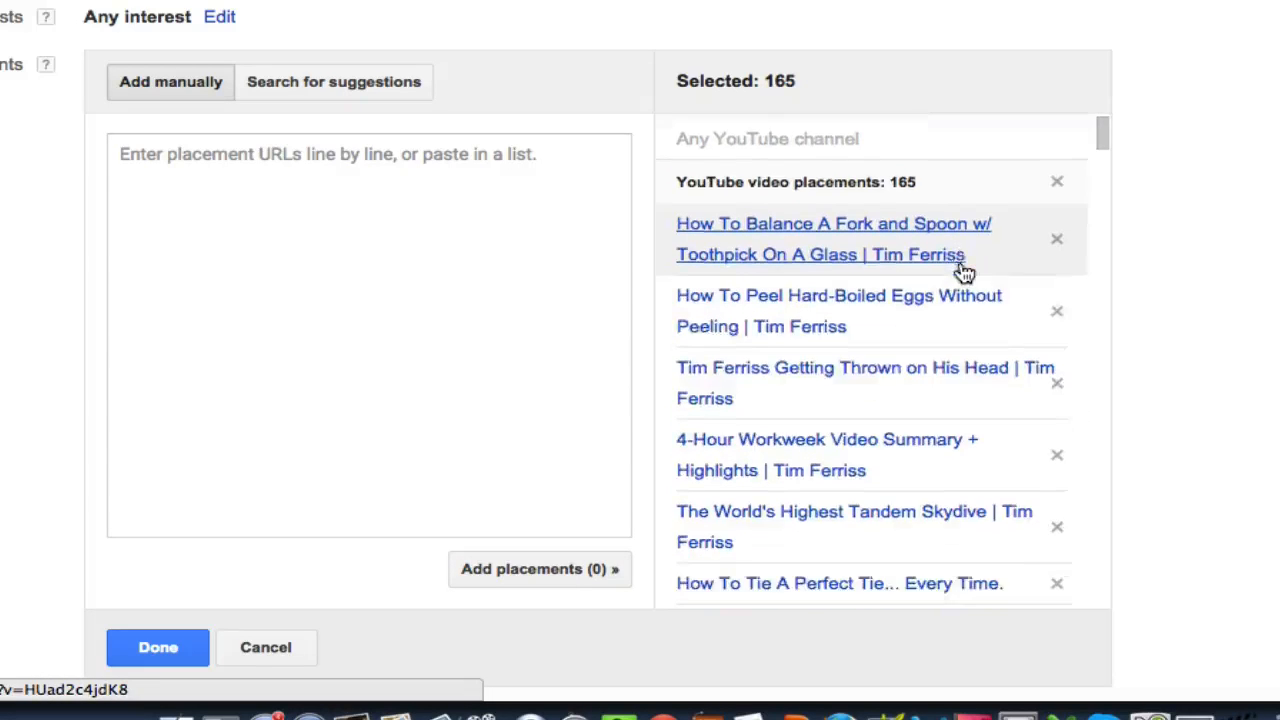
pyautogui.scroll(-4, 963, 272)
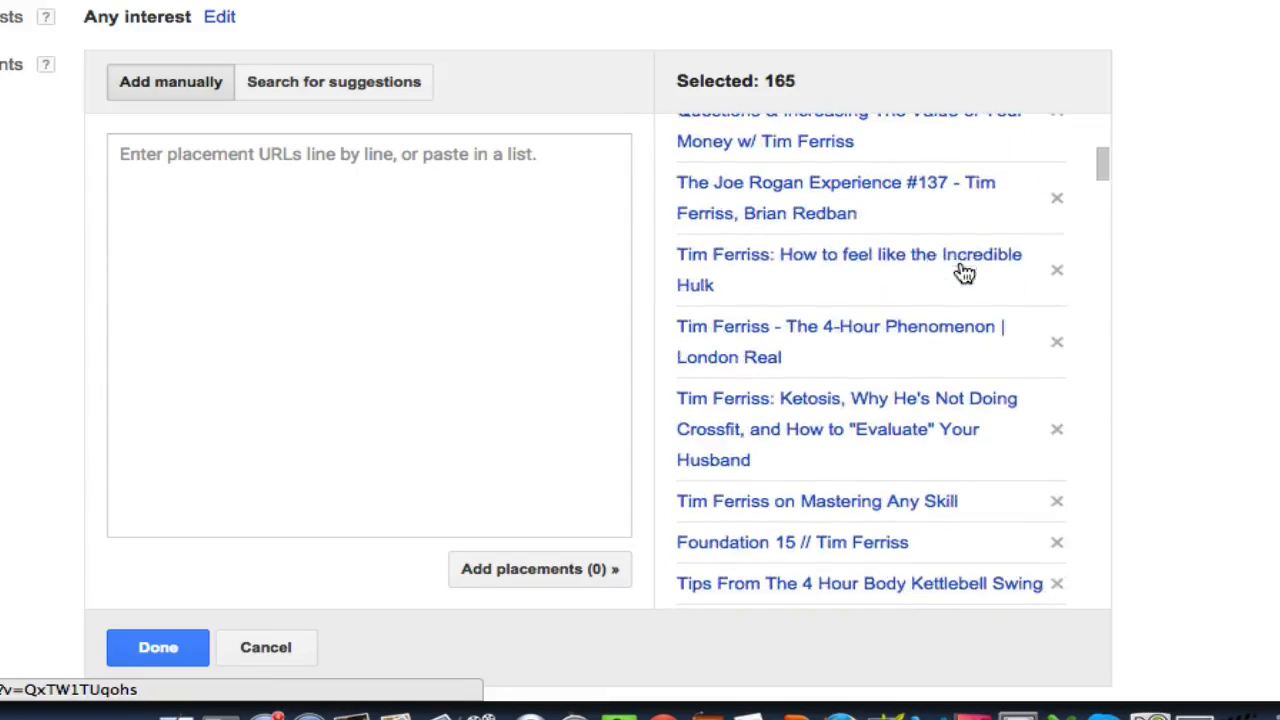
pyautogui.scroll(-4, 970, 272)
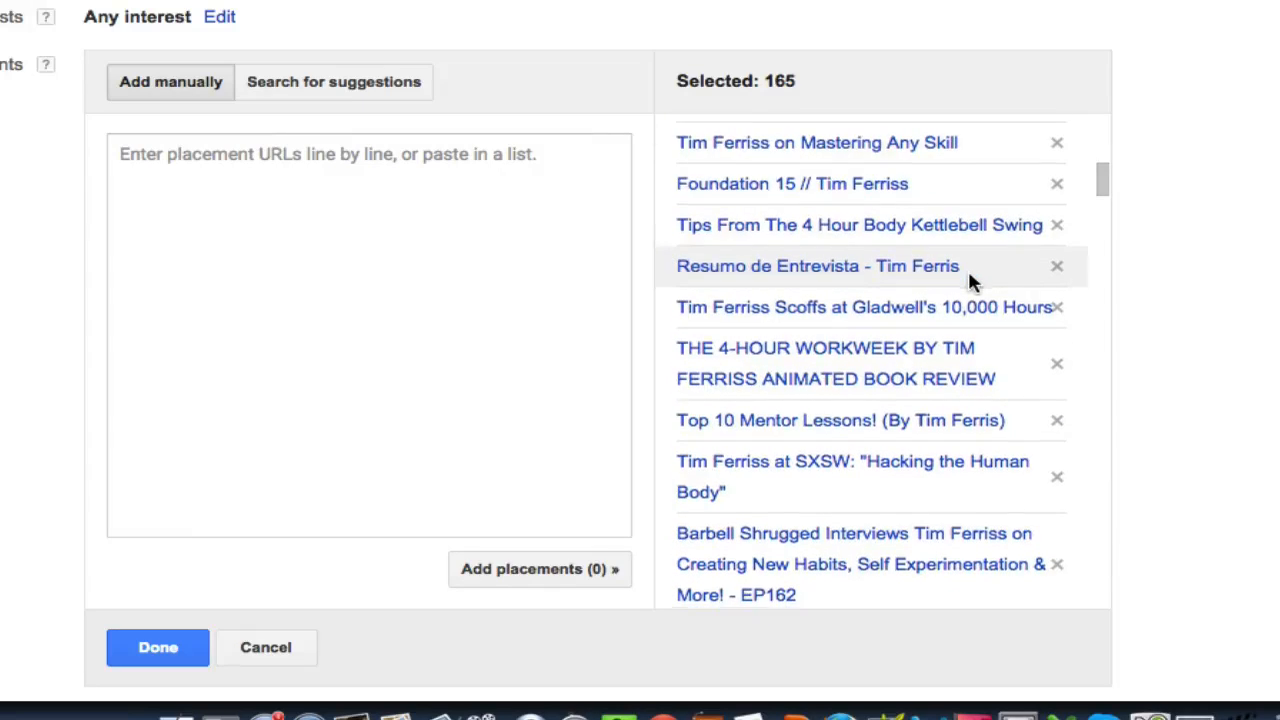
pyautogui.scroll(-3, 968, 272)
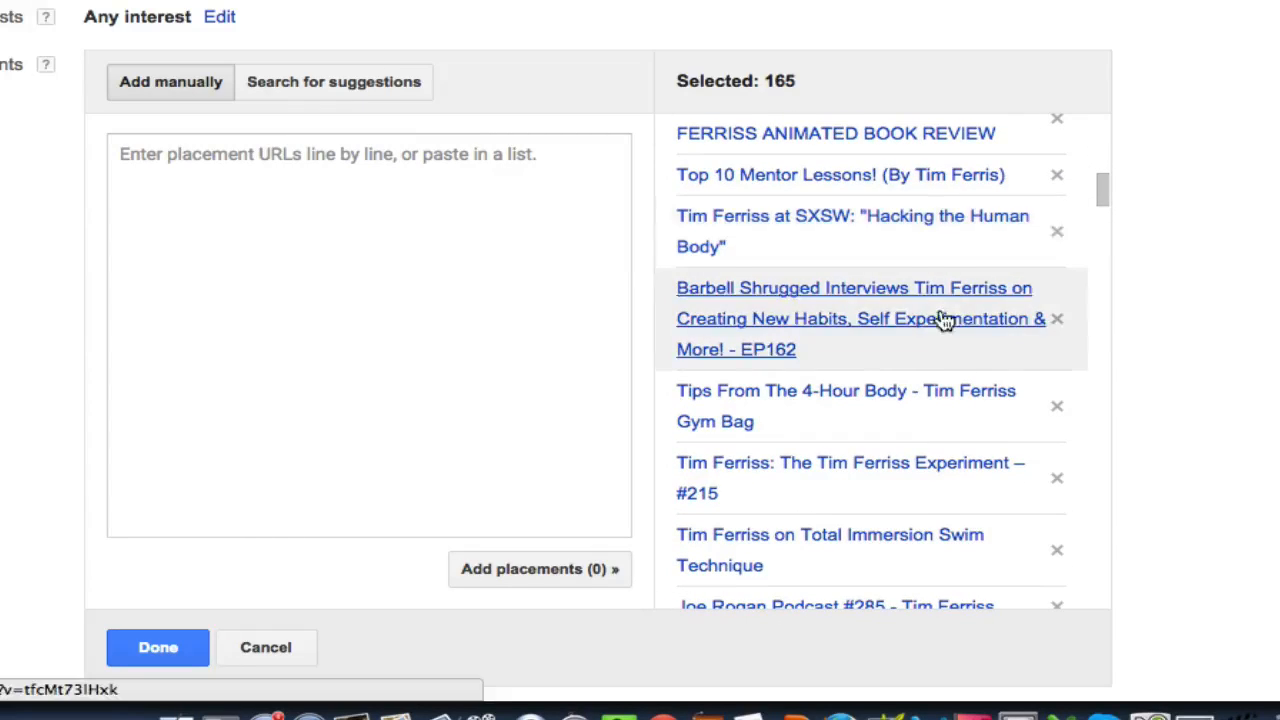
pyautogui.scroll(-2, 943, 318)
pyautogui.scroll(-3, 1269, 252)
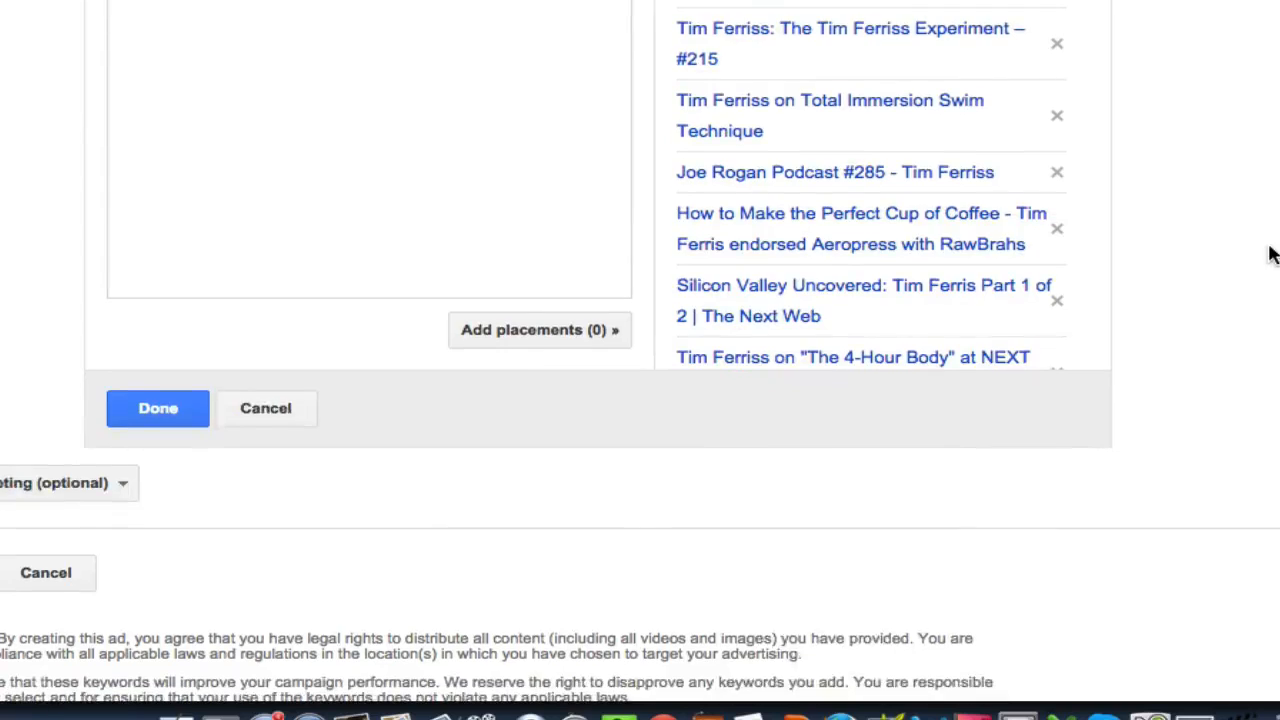
pyautogui.click(152, 408)
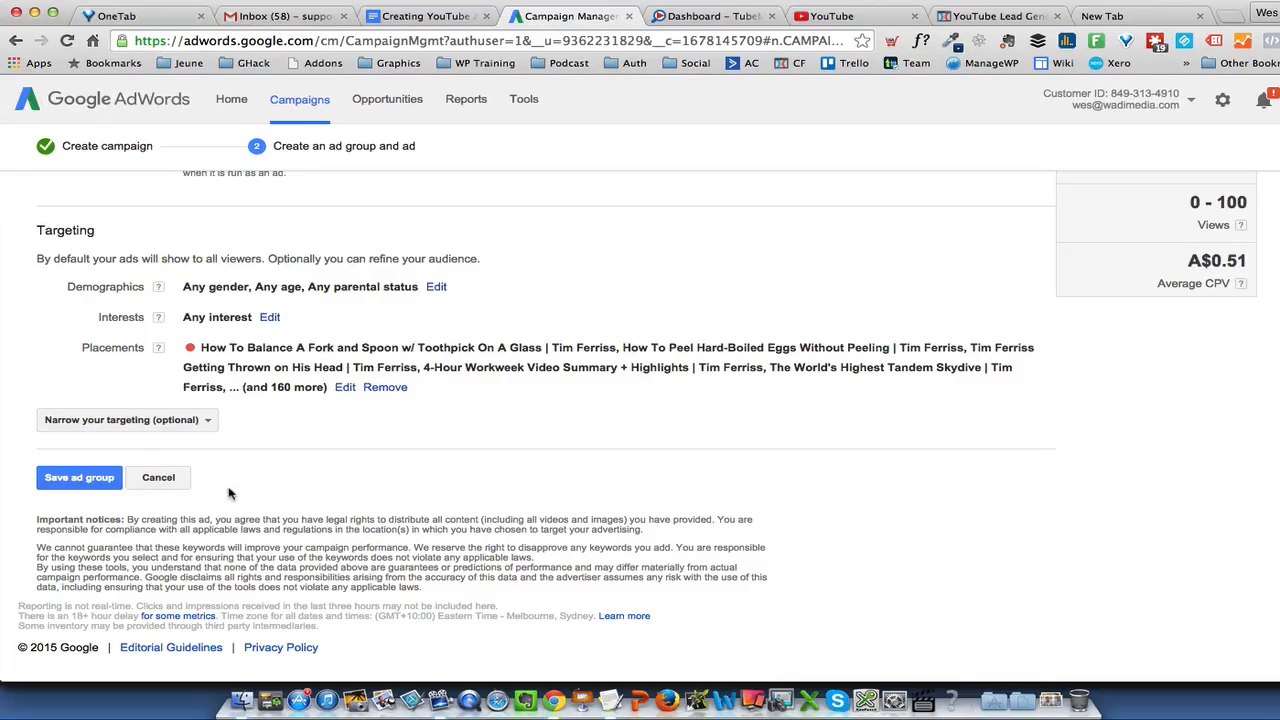
pyautogui.click(97, 479)
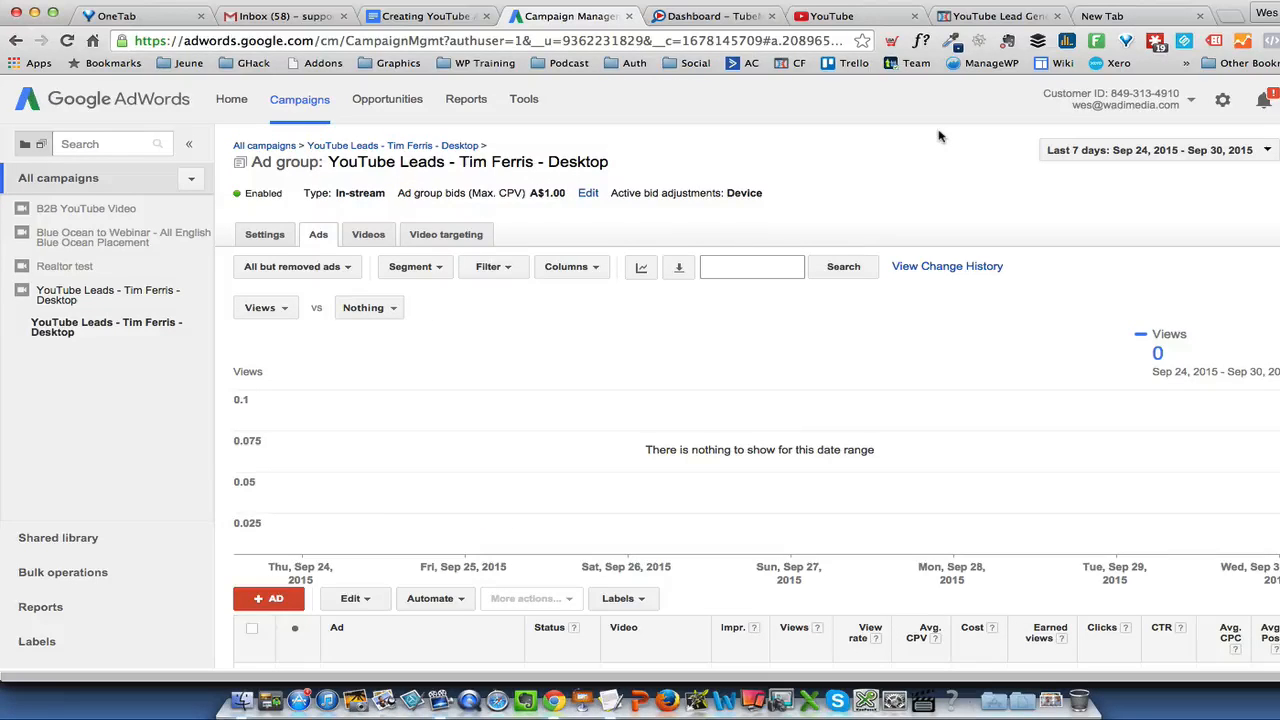
# - Check the YouTube Leads ad's status in the new ad group and in the YouTube Leads - Tim Ferris - Desktop campaign
pyautogui.scroll(-3, 938, 135)
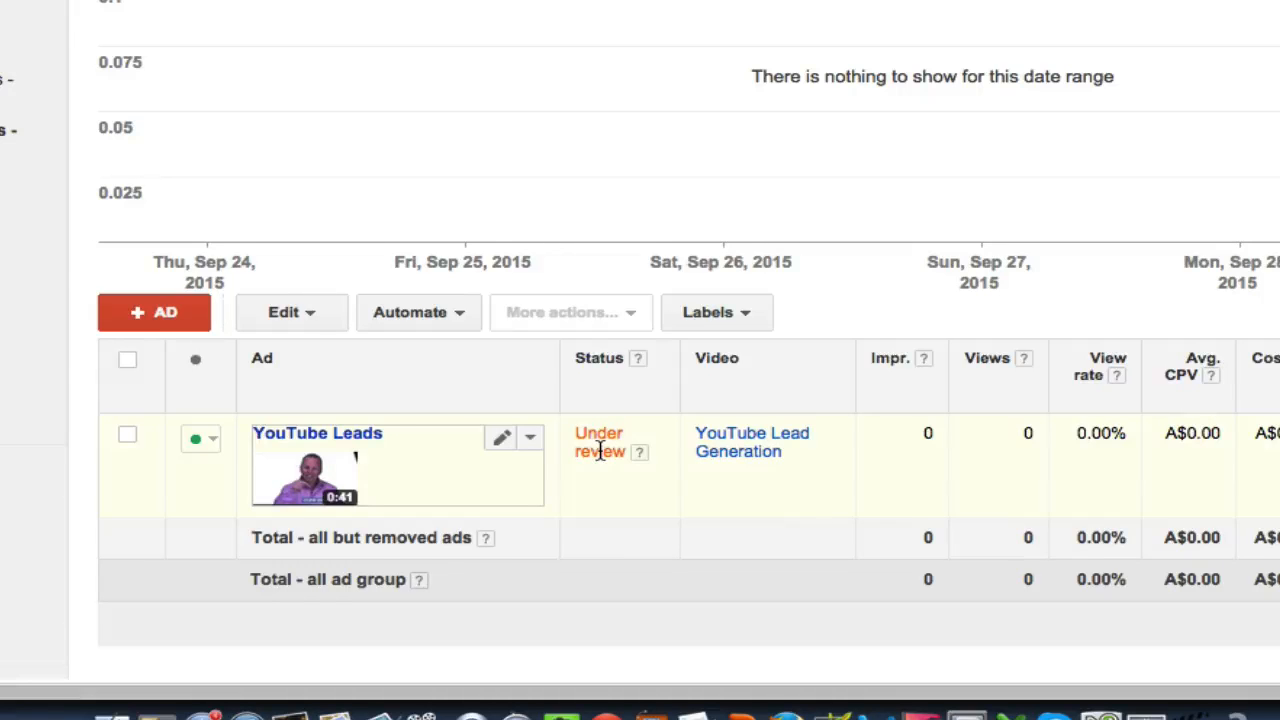
pyautogui.click(72, 376)
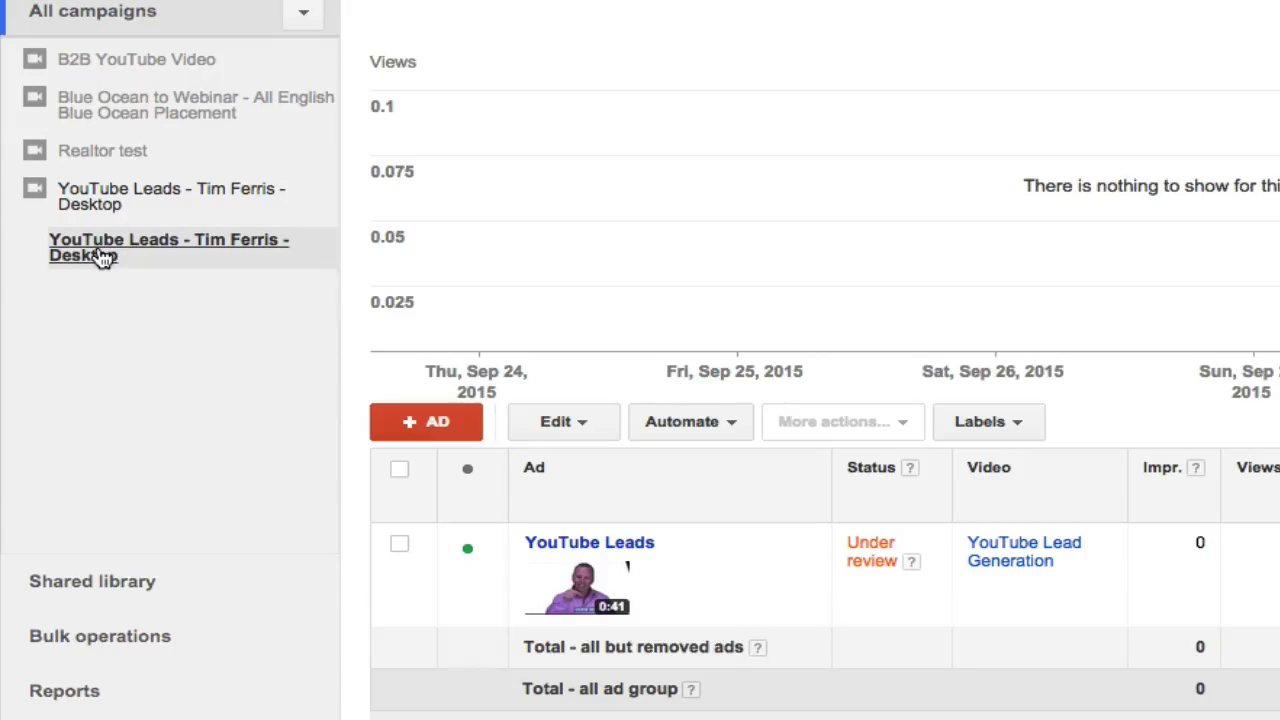
pyautogui.click(100, 194)
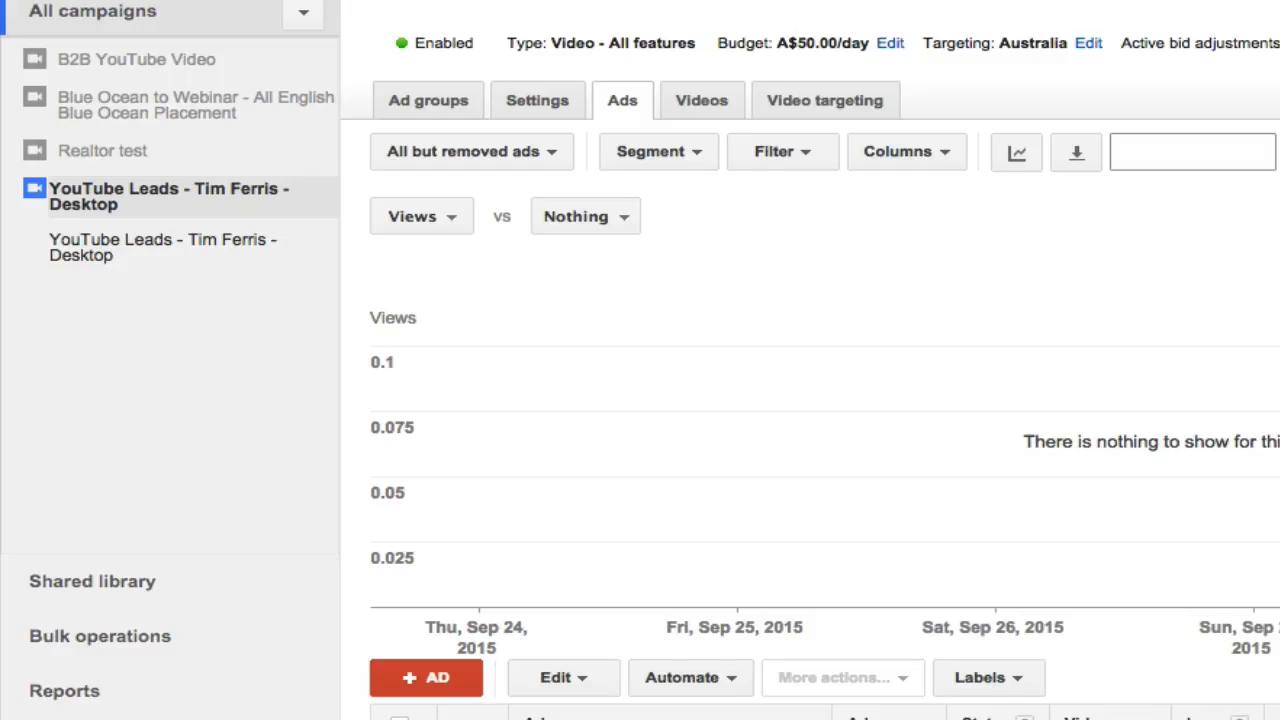
pyautogui.scroll(-4, 566, 194)
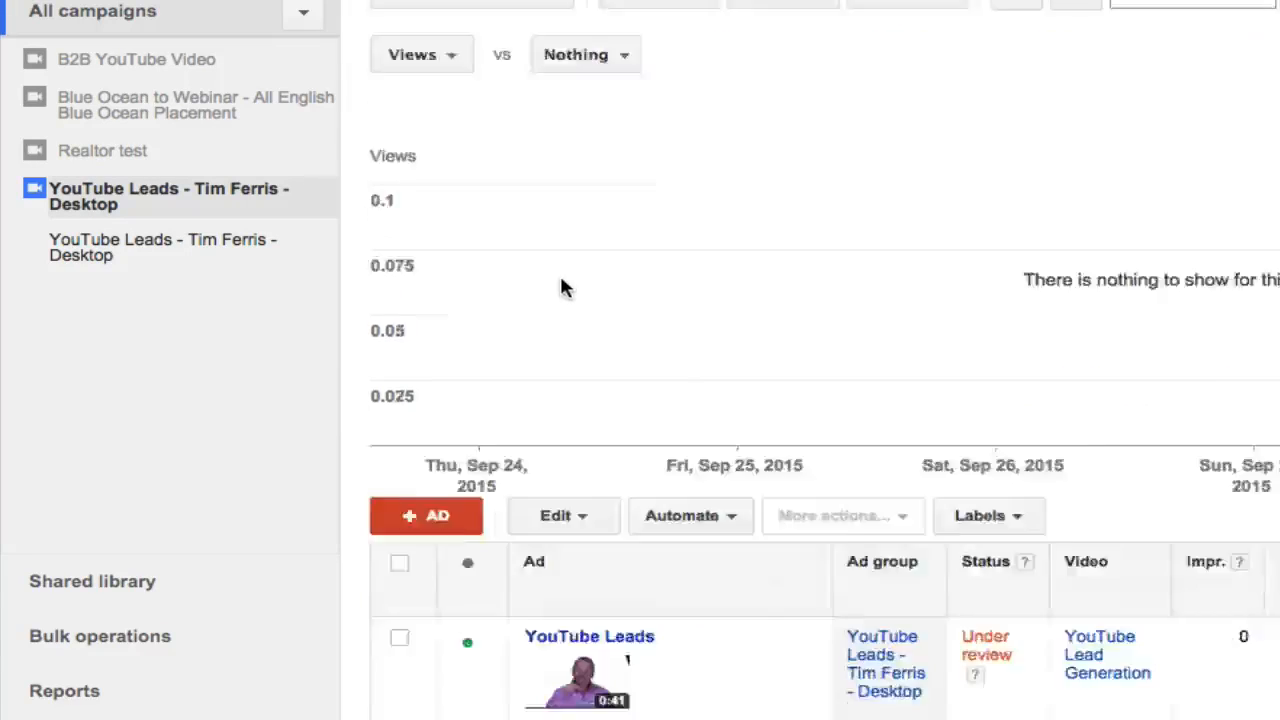
pyautogui.scroll(4, 563, 390)
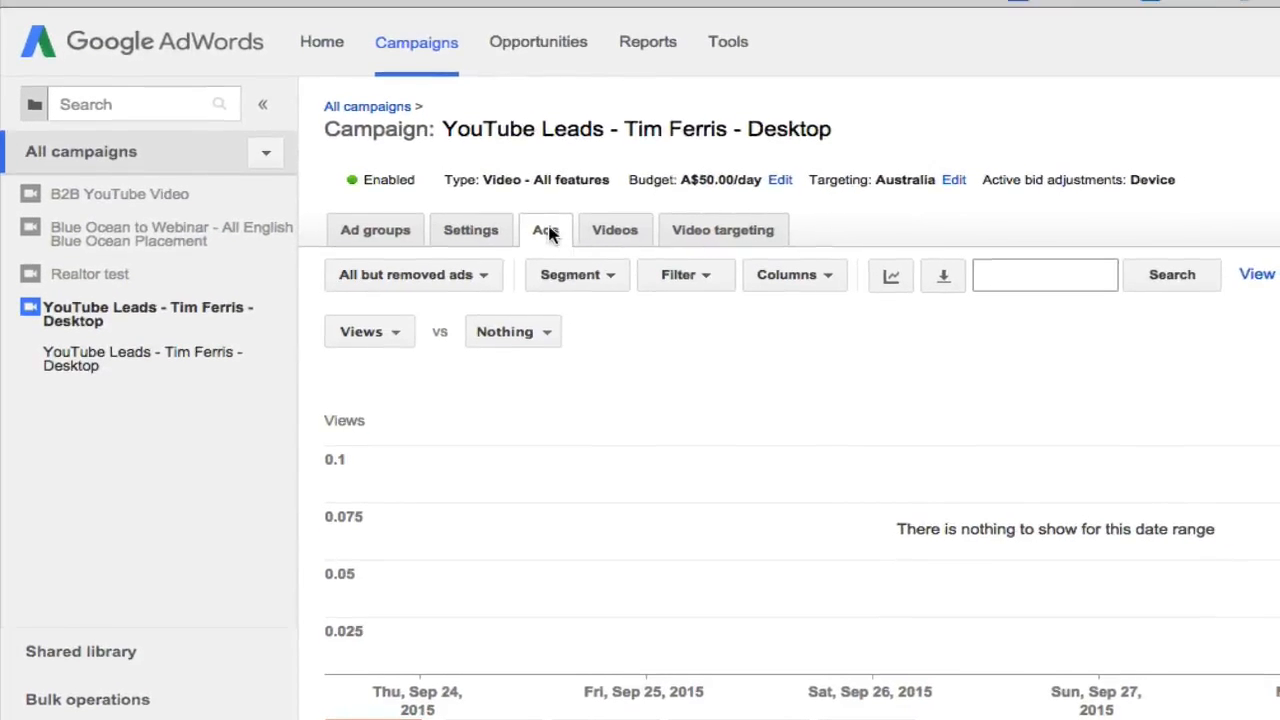
# - Review the campaign's ad group list and its settings for budget, networks, locations, languages and devices
pyautogui.click(404, 199)
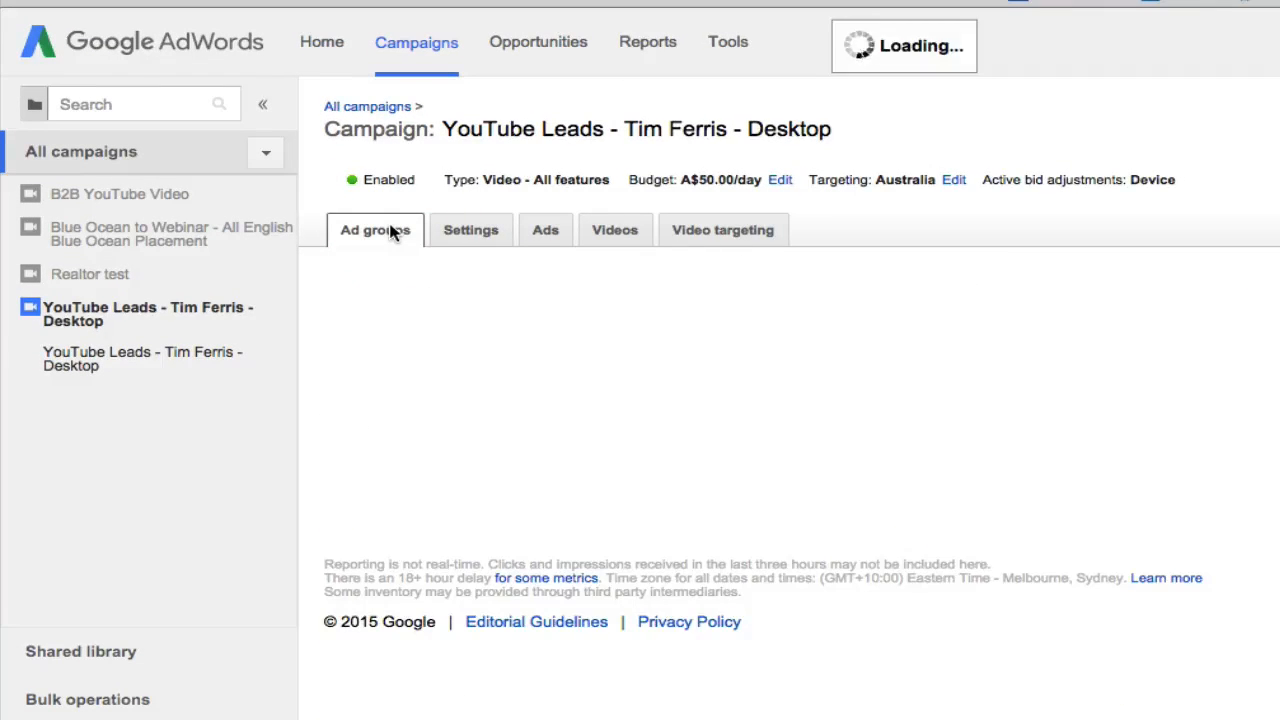
pyautogui.scroll(-3, 808, 369)
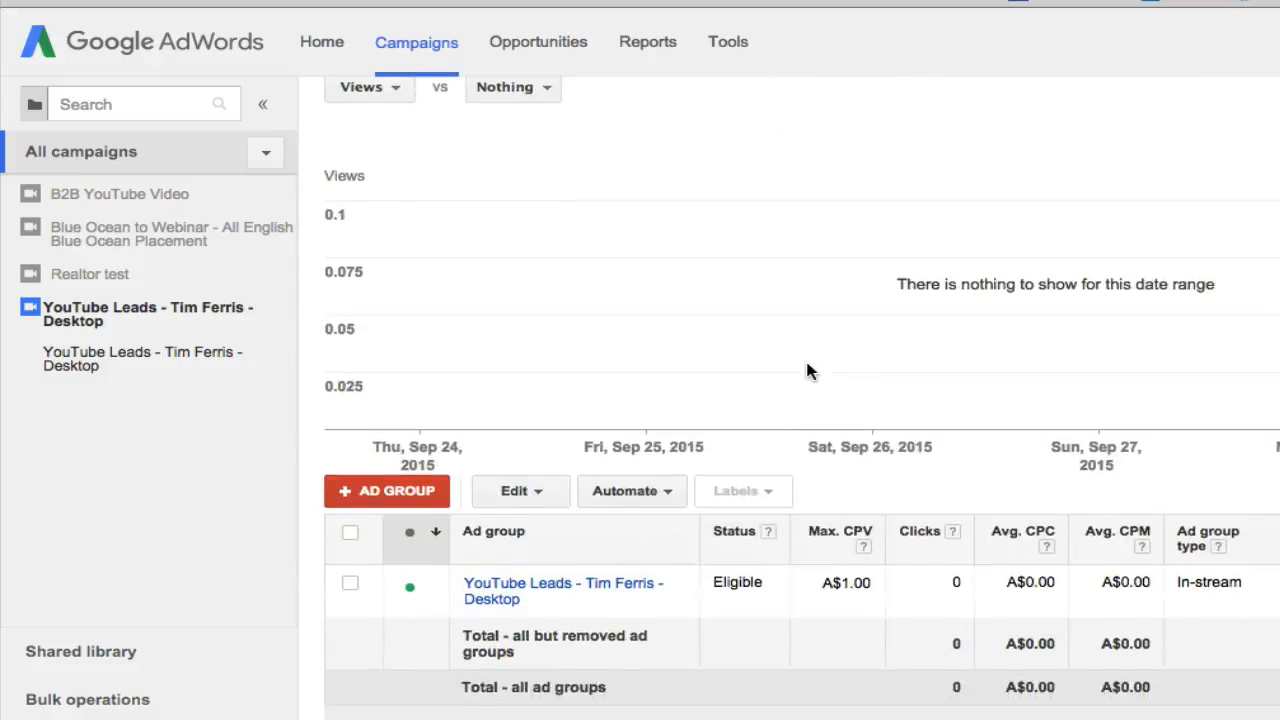
pyautogui.scroll(3, 666, 591)
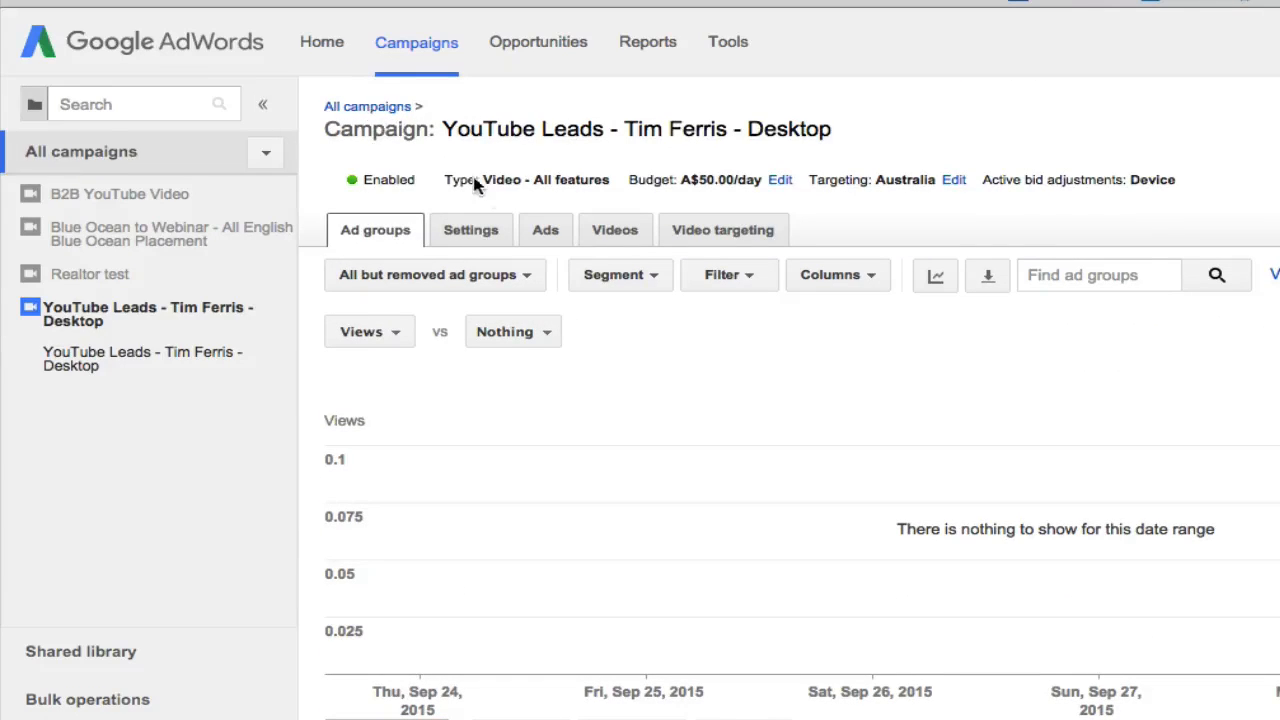
pyautogui.click(456, 233)
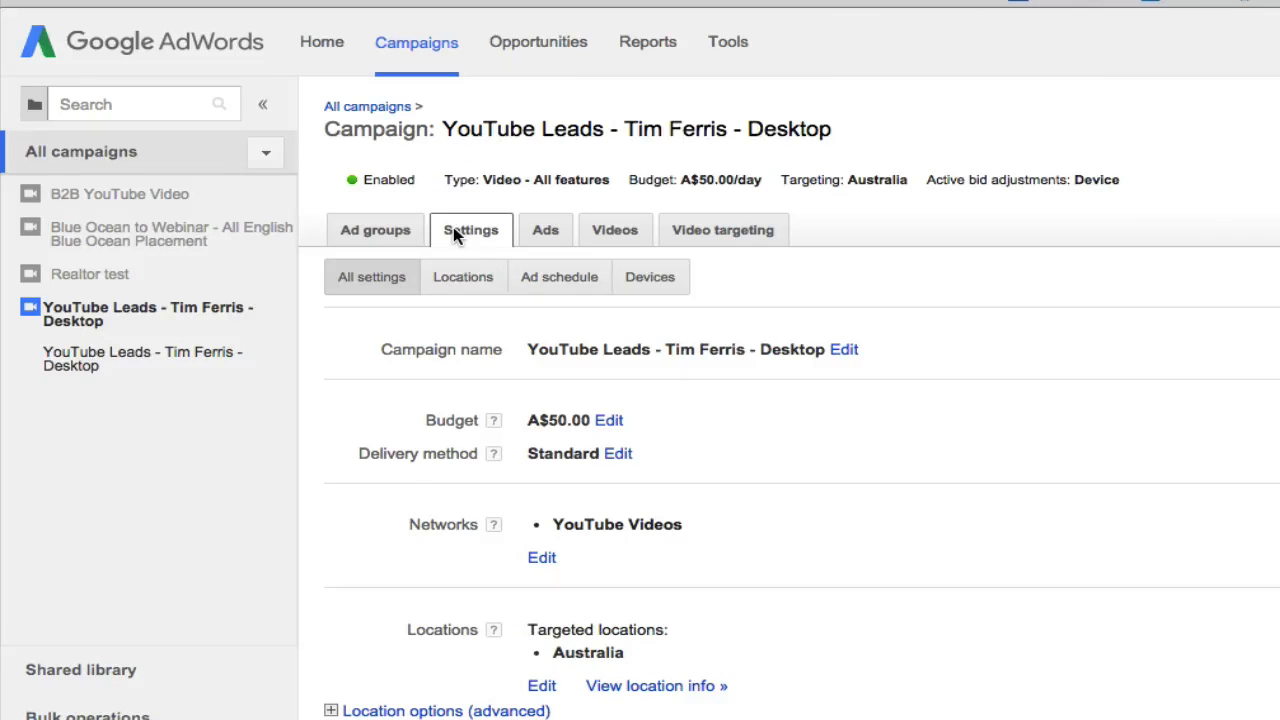
pyautogui.scroll(-5, 471, 277)
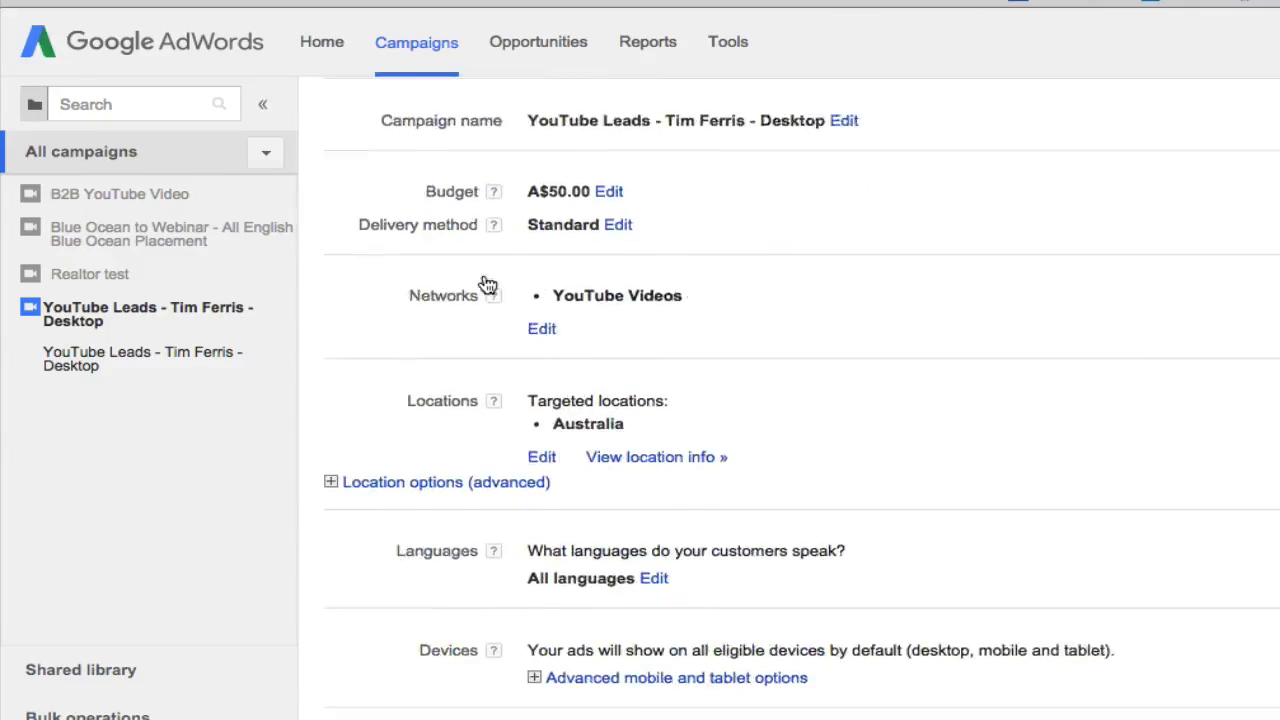
pyautogui.scroll(2, 486, 283)
pyautogui.scroll(3, 486, 283)
# - Review the campaign's ads and the placements in its video targeting
pyautogui.click(540, 242)
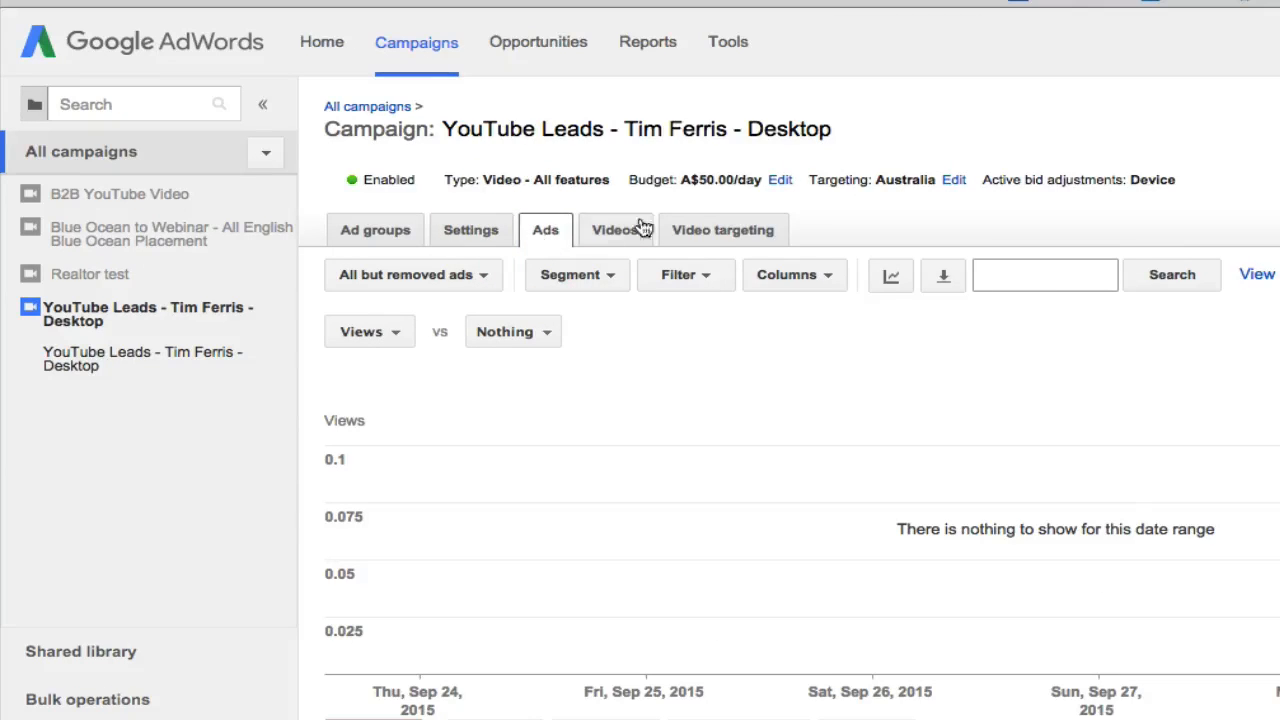
pyautogui.click(708, 236)
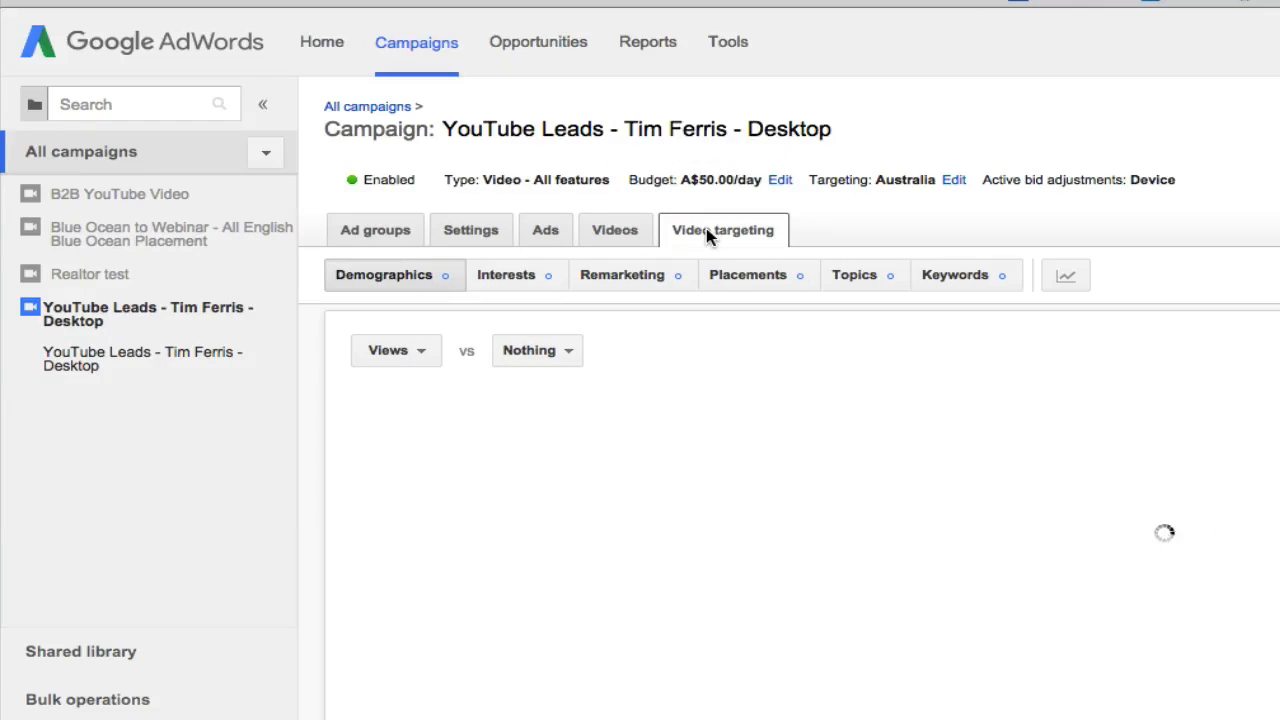
pyautogui.click(748, 276)
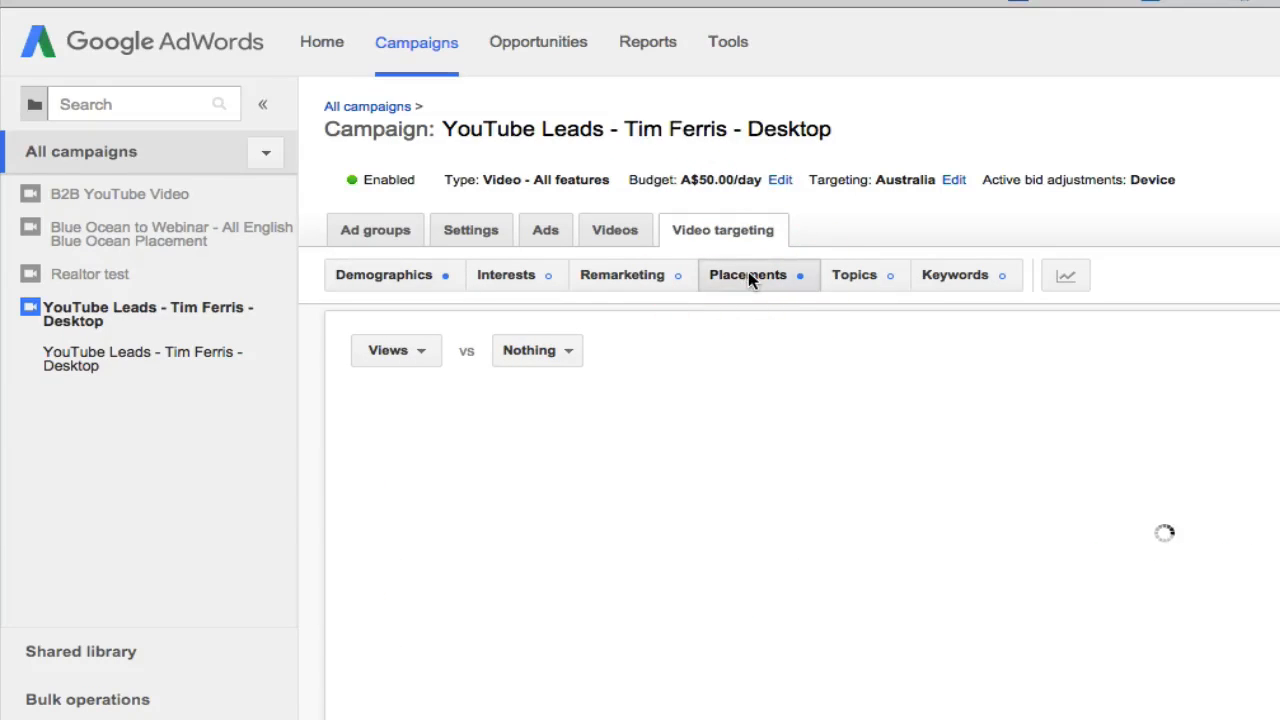
pyautogui.scroll(-2, 749, 277)
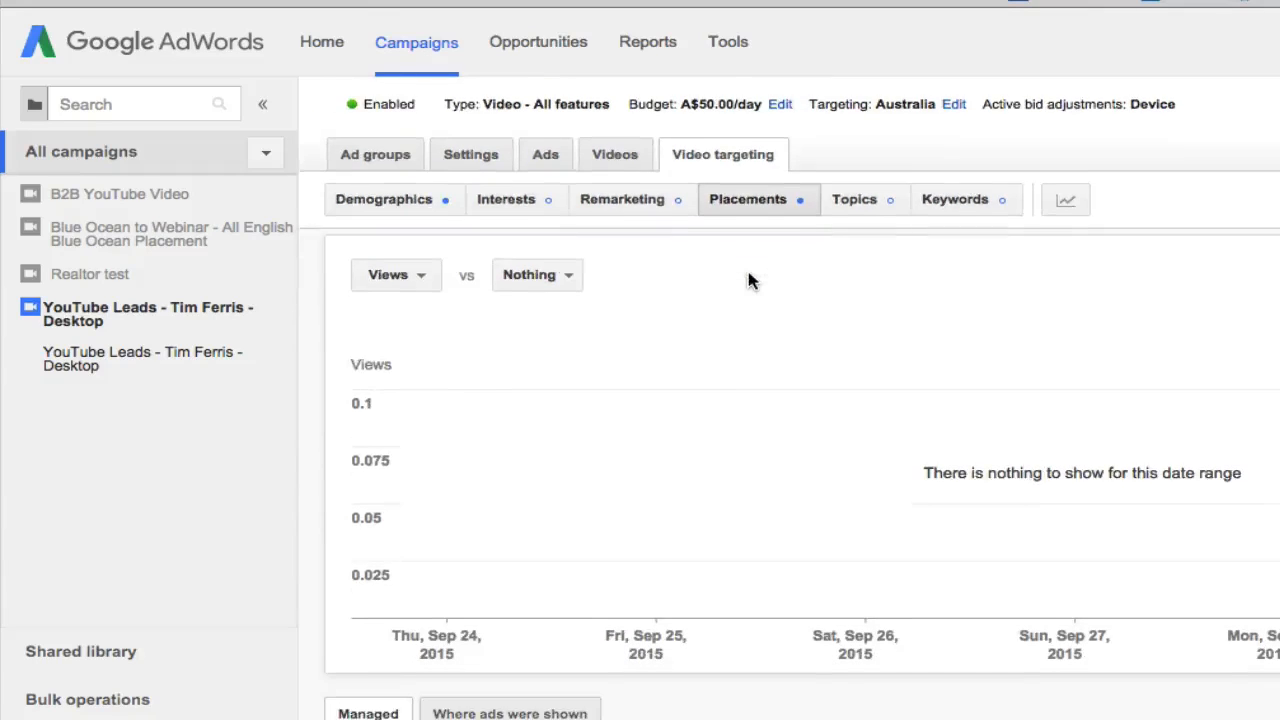
pyautogui.scroll(2, 749, 277)
pyautogui.click(936, 122)
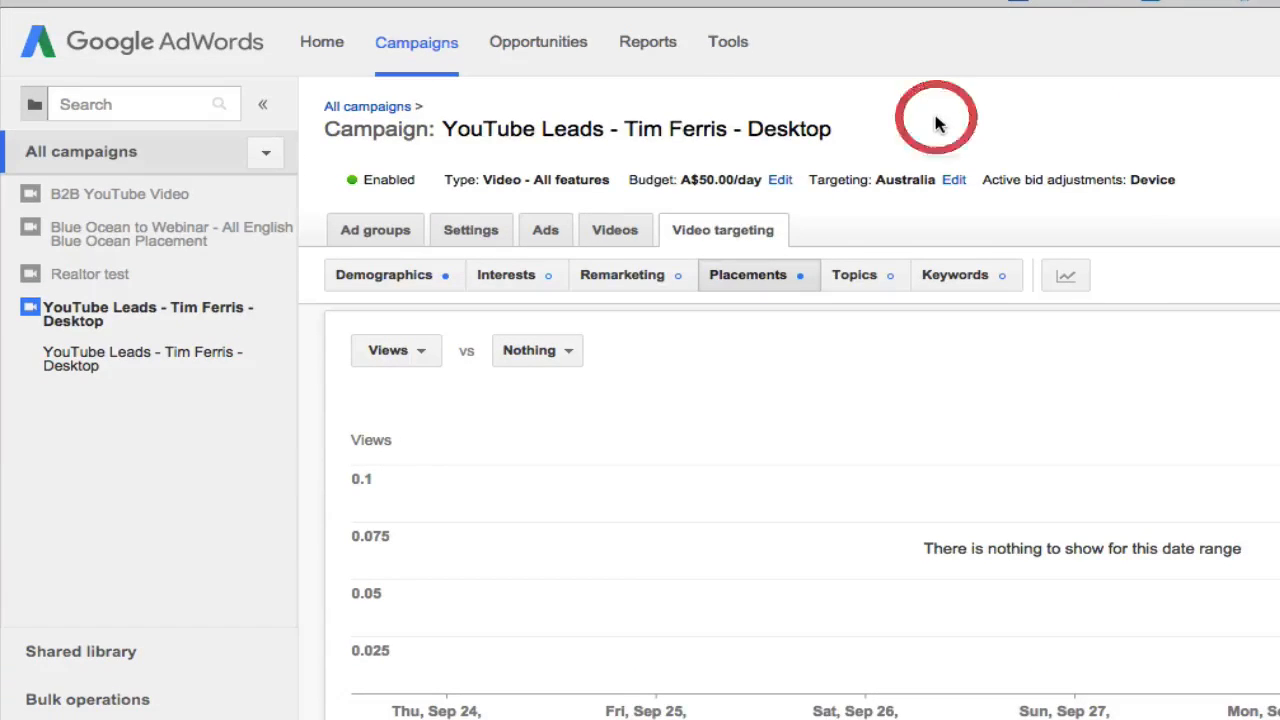